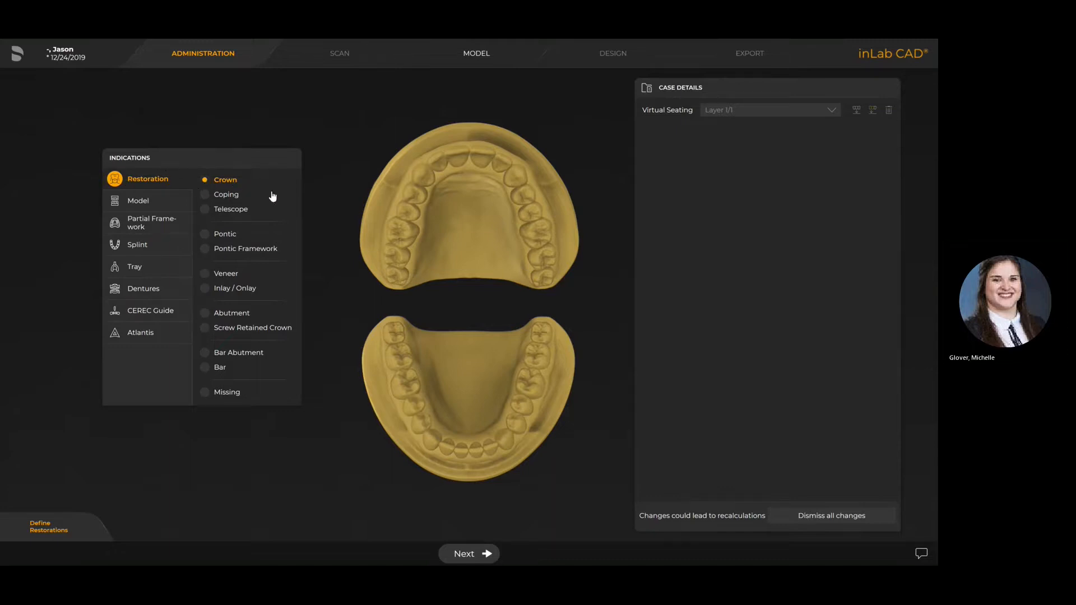
# Step: Add an anatomic crown on upper tooth 17 and set its machine to Primemill
pyautogui.click(399, 256)
pyautogui.click(400, 259)
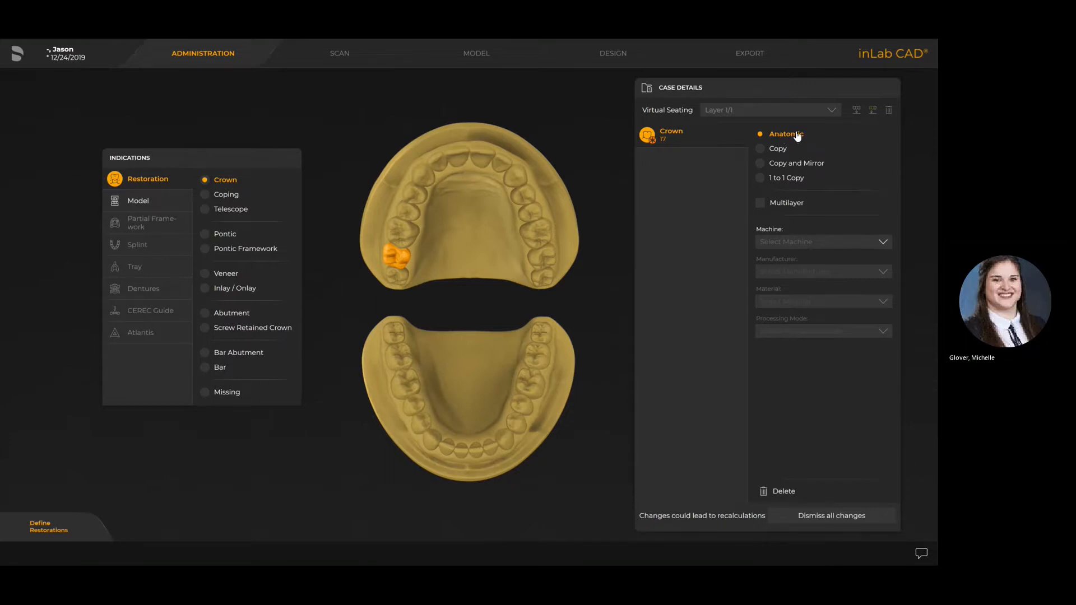
pyautogui.click(884, 245)
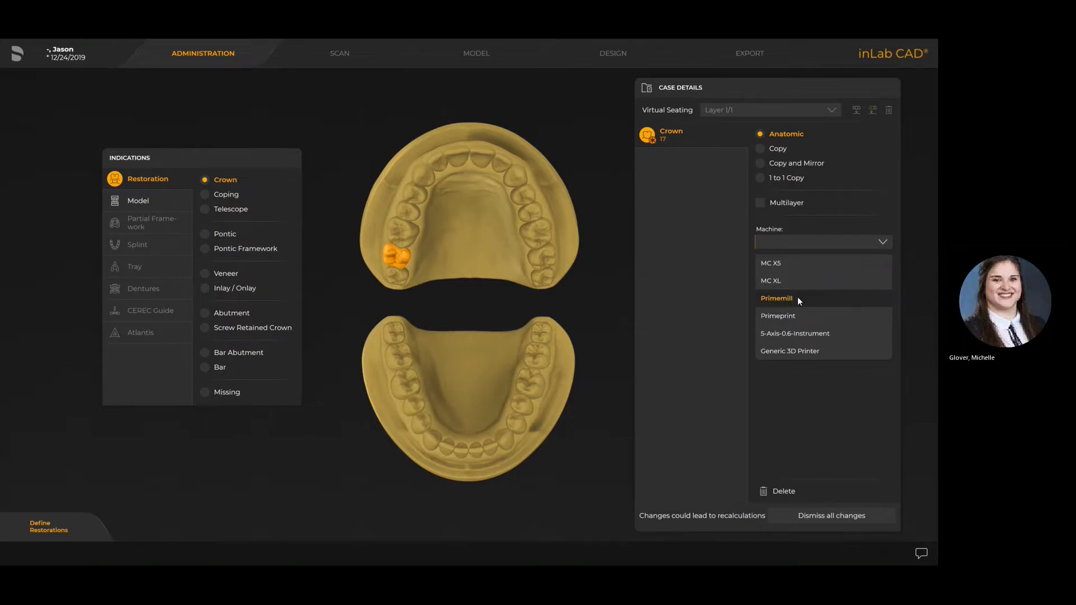
pyautogui.click(798, 300)
# Step: Set the crown's manufacturer to Dentsply Sirona and its material to CEREC MTL Zirconia
pyautogui.click(885, 272)
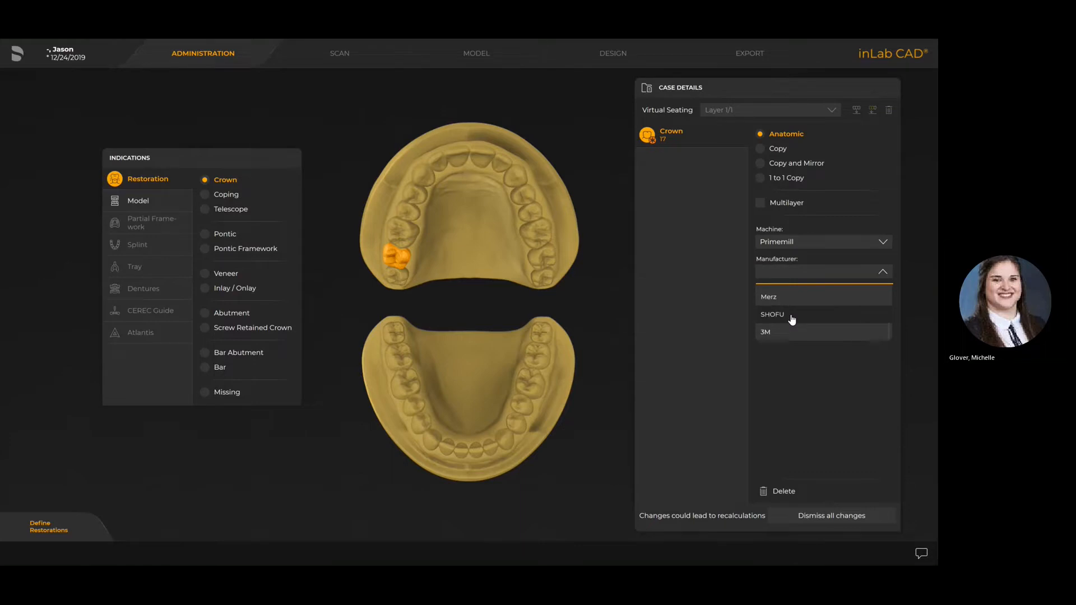
pyautogui.scroll(3, 792, 319)
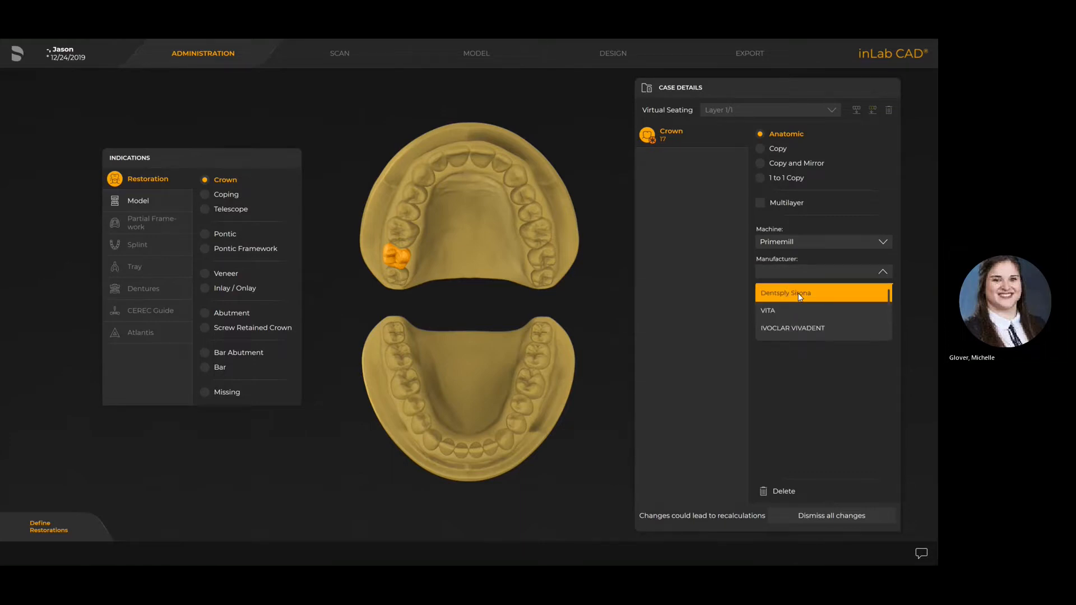
pyautogui.click(797, 294)
pyautogui.click(783, 307)
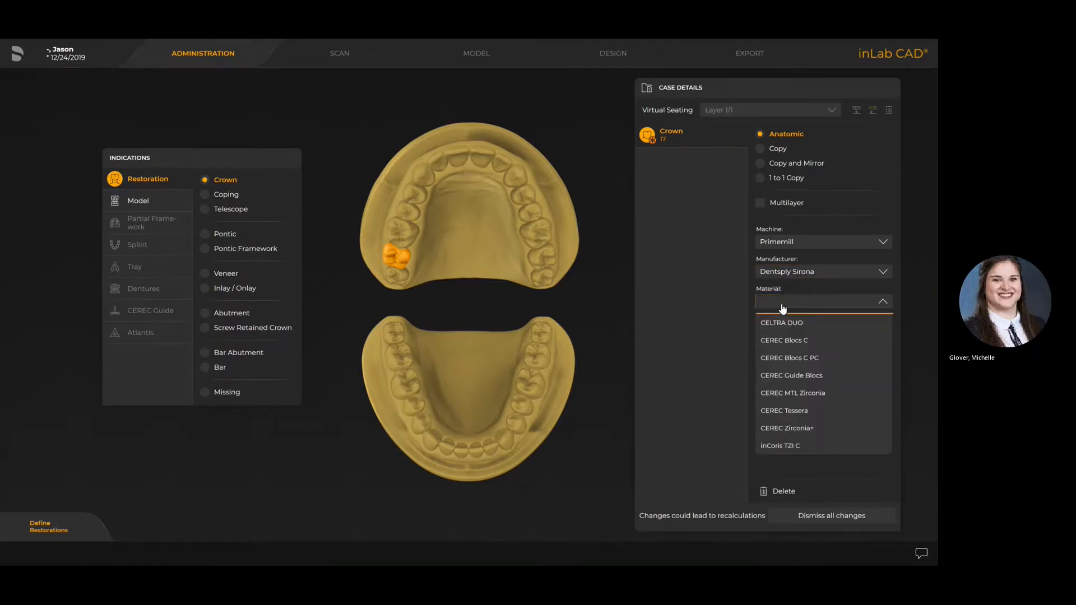
pyautogui.click(802, 393)
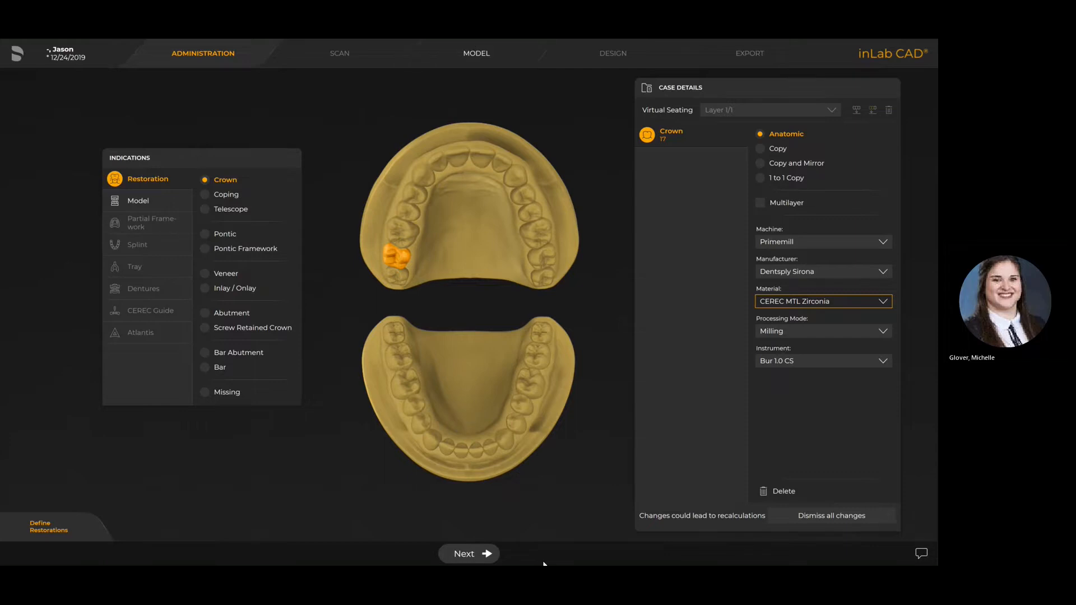
# Step: Proceed to the Model phase and open the Form tool for editing the upper jaw, accepting the warning
pyautogui.click(465, 554)
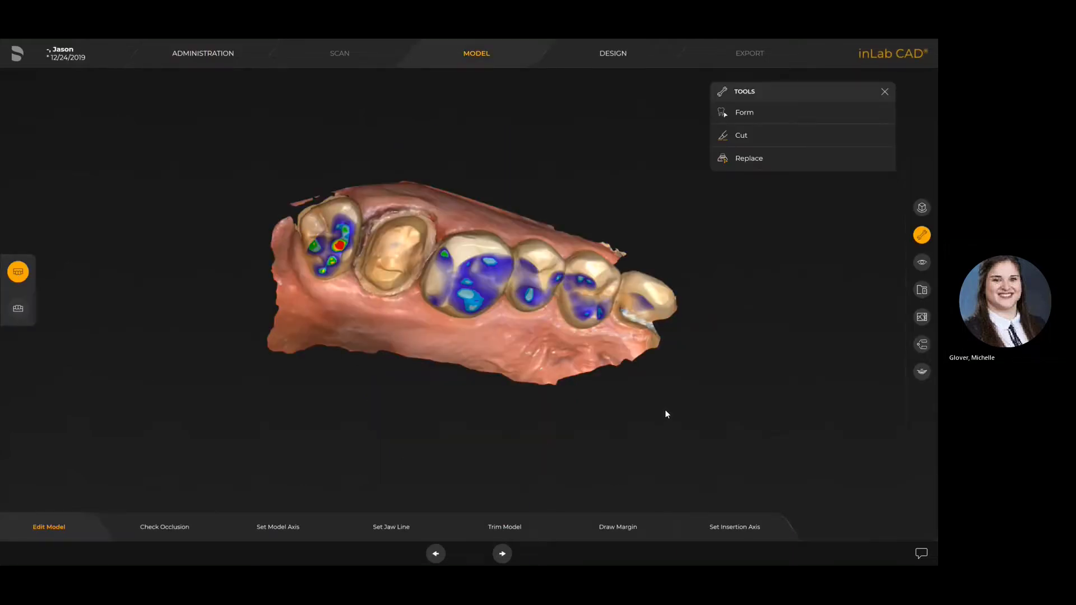
pyautogui.click(762, 113)
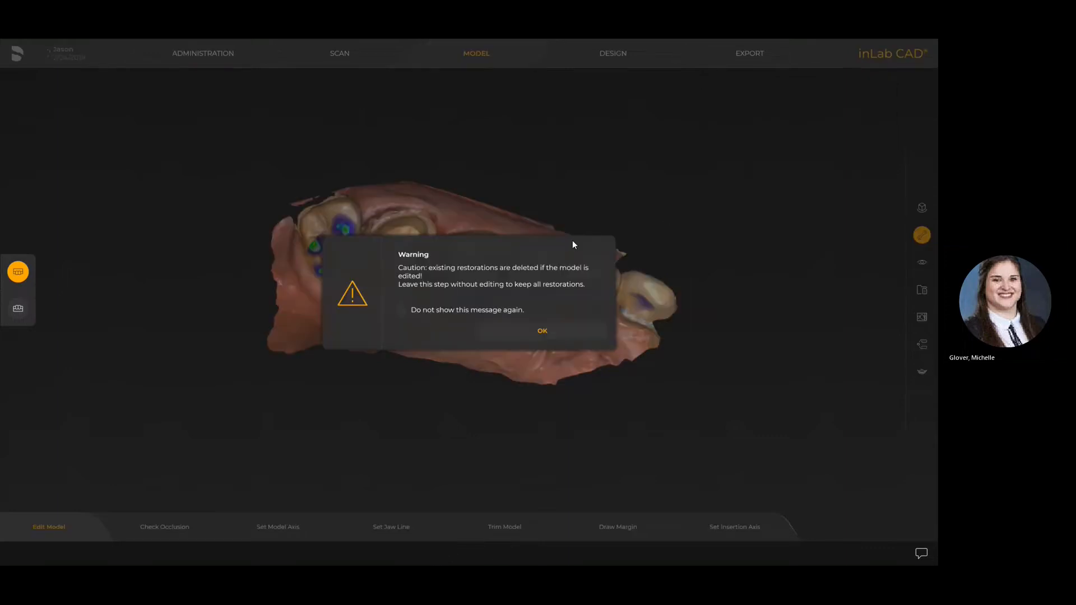
pyautogui.click(503, 328)
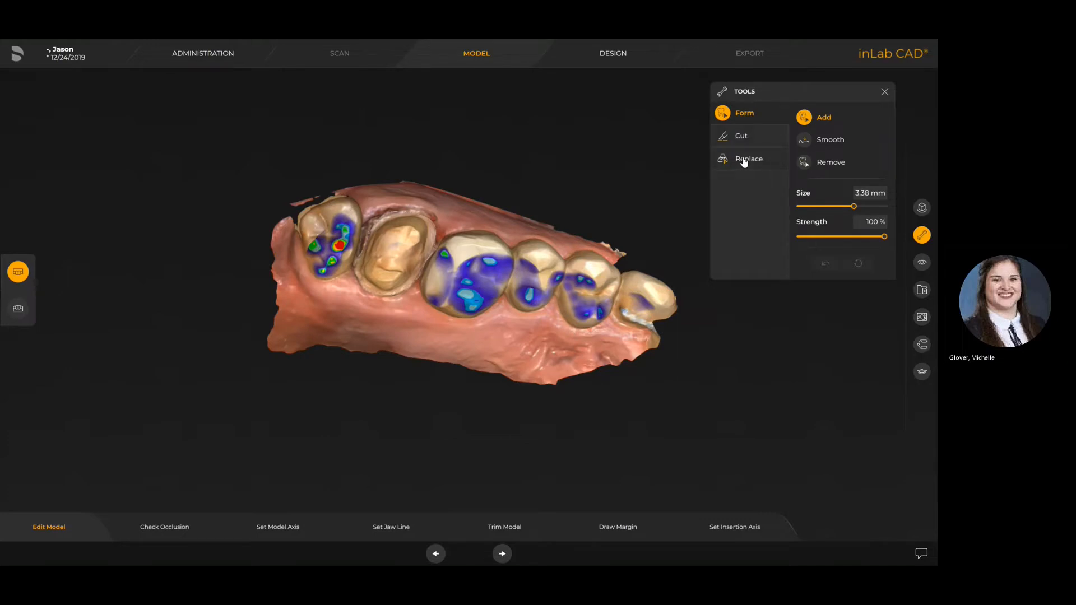
# Step: Open the occlusion check and inspect the contacts between the upper and lower jaws
pyautogui.click(178, 530)
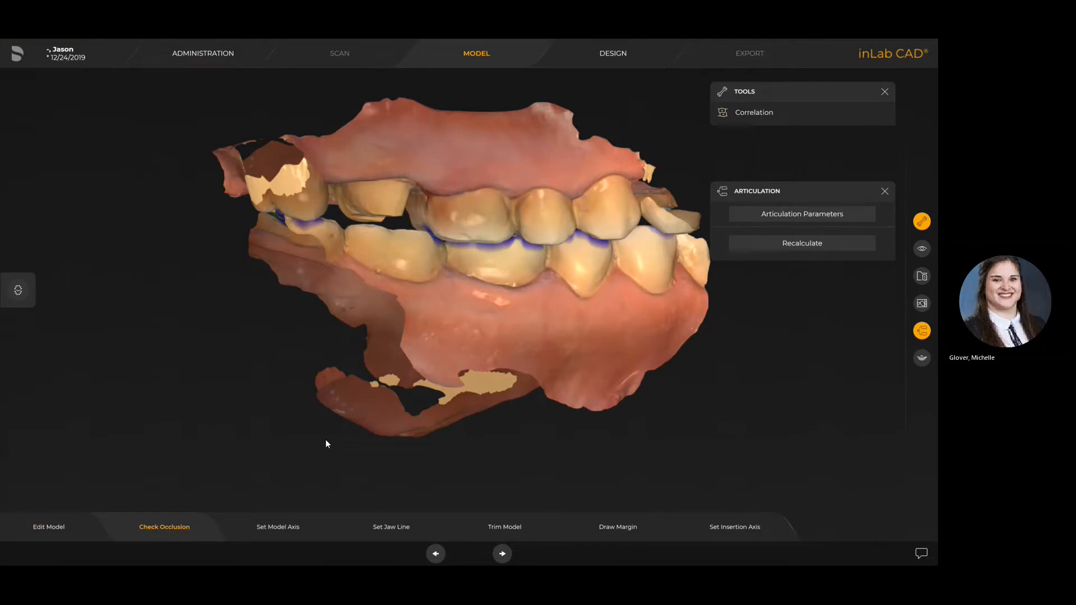
pyautogui.moveTo(663, 239); pyautogui.dragTo(449, 268)
# Step: Adjust the model axis in the side view and reposition the jaw line's end point behind the last upper molar
pyautogui.click(269, 529)
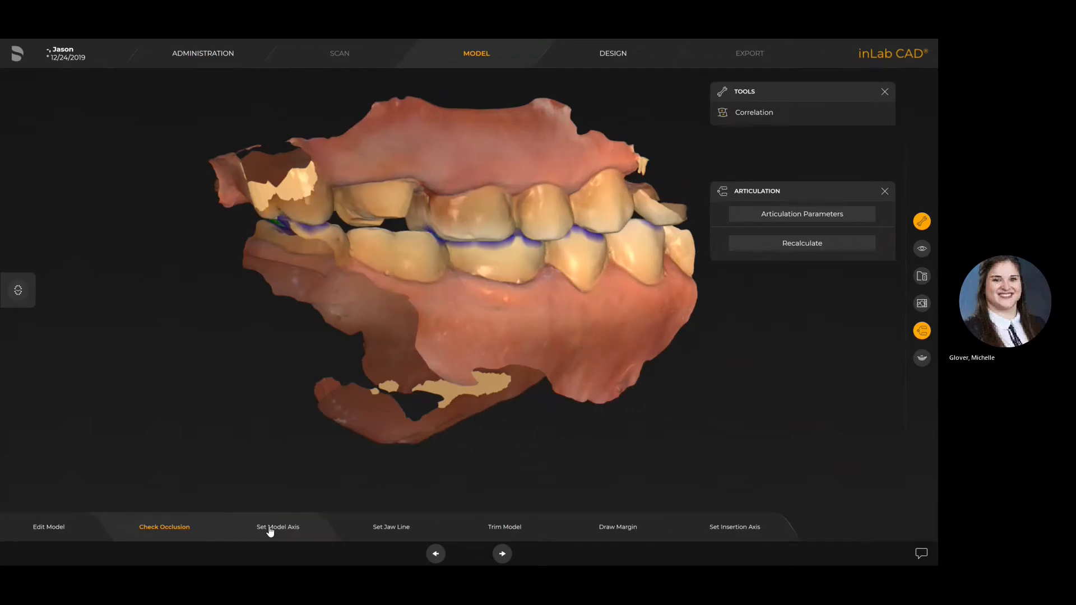
pyautogui.click(269, 527)
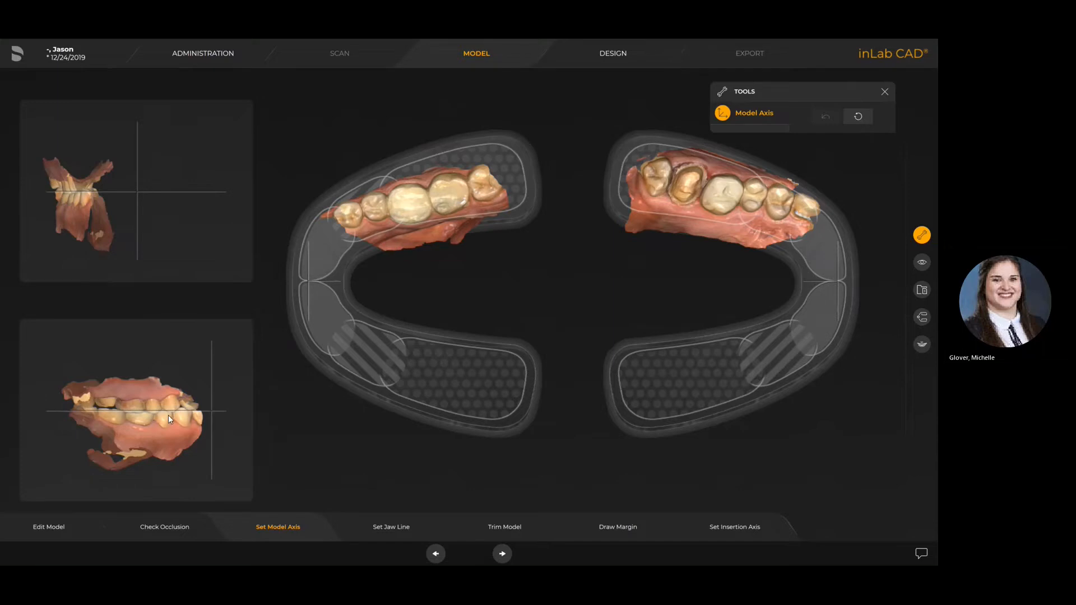
pyautogui.moveTo(180, 418)
pyautogui.mouseDown()
pyautogui.moveTo(184, 408)
pyautogui.moveTo(194, 422)
pyautogui.moveTo(183, 422)
pyautogui.moveTo(183, 408)
pyautogui.moveTo(185, 432)
pyautogui.mouseUp()
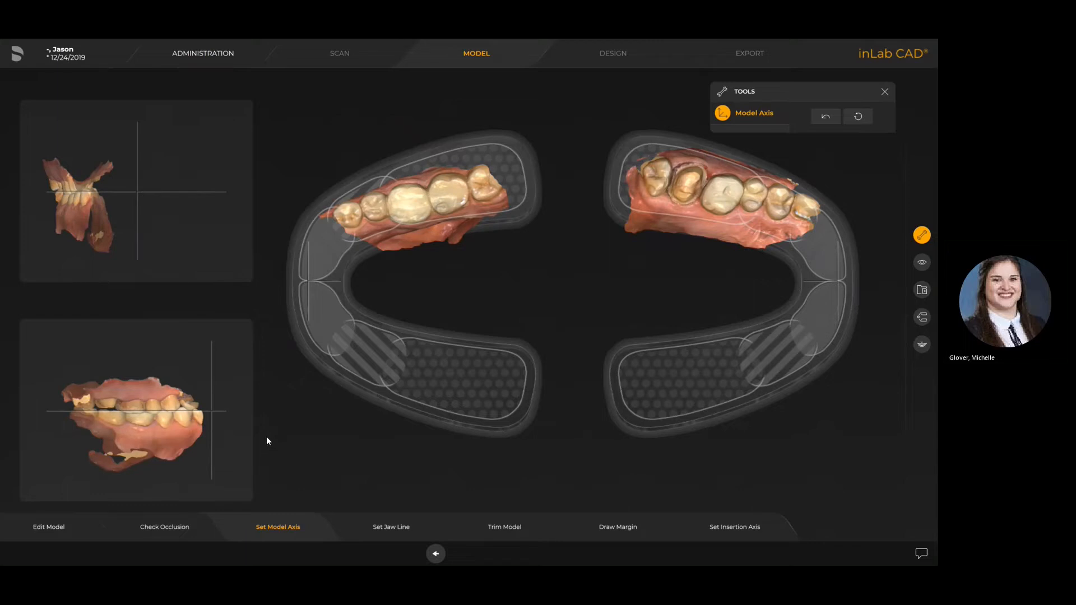
pyautogui.click(401, 529)
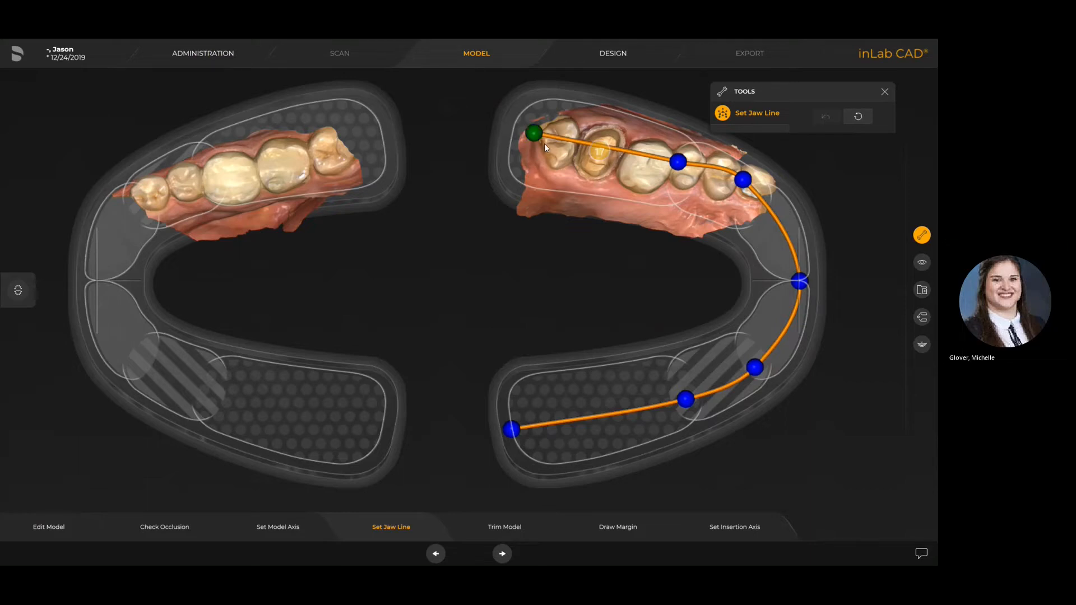
pyautogui.moveTo(530, 132)
pyautogui.mouseDown()
pyautogui.moveTo(575, 133)
pyautogui.moveTo(520, 130)
pyautogui.moveTo(532, 133)
pyautogui.mouseUp()
# Step: Trim away the molar mesial to preparation 17 with a cut line drawn between the two teeth
pyautogui.click(503, 529)
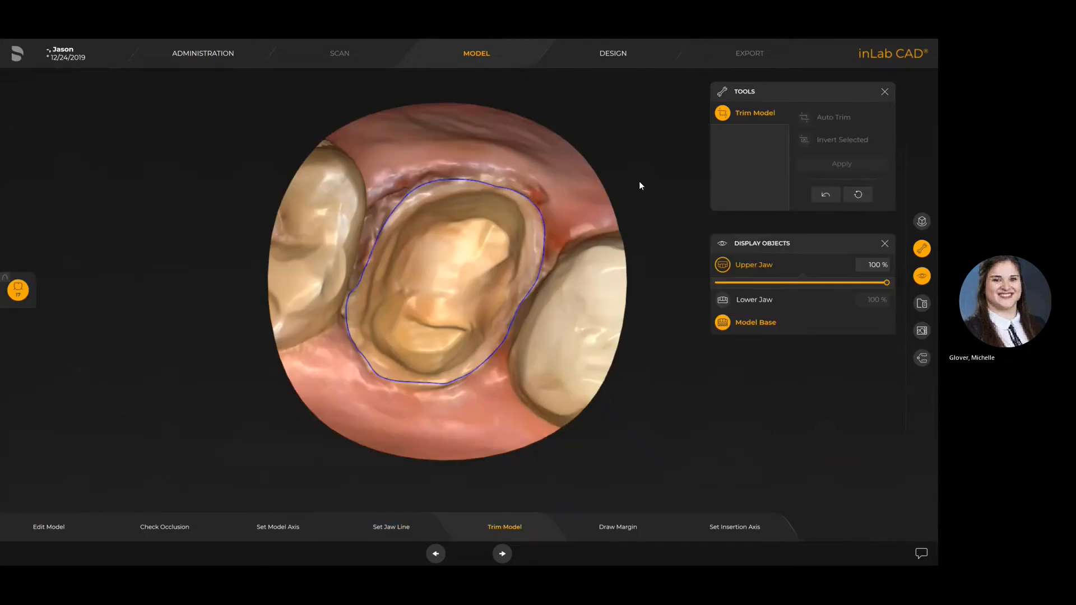
pyautogui.moveTo(618, 400); pyautogui.dragTo(640, 391, button='right')
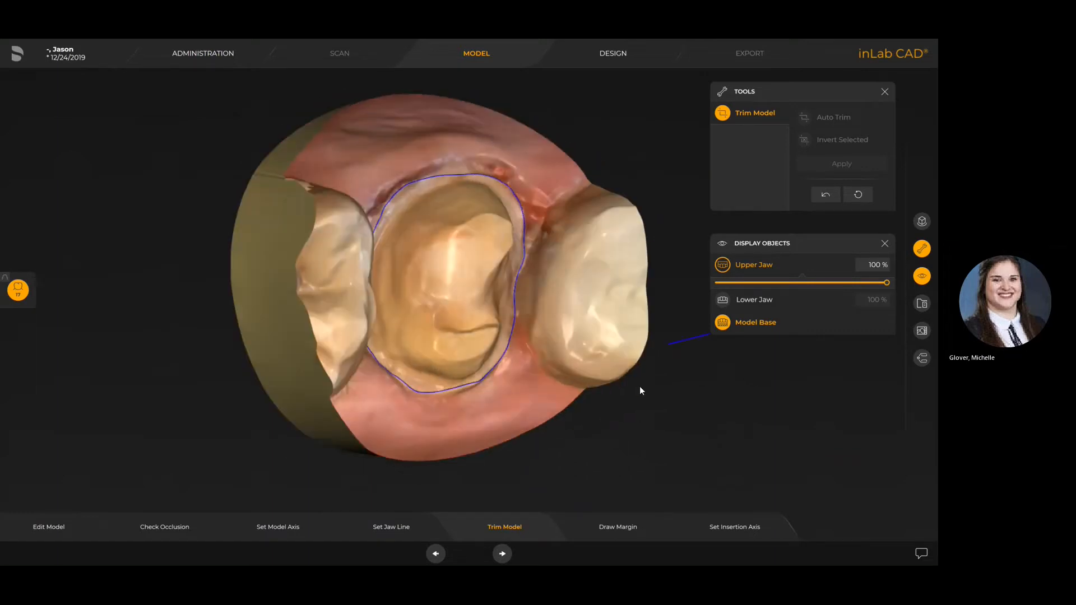
pyautogui.click(553, 458)
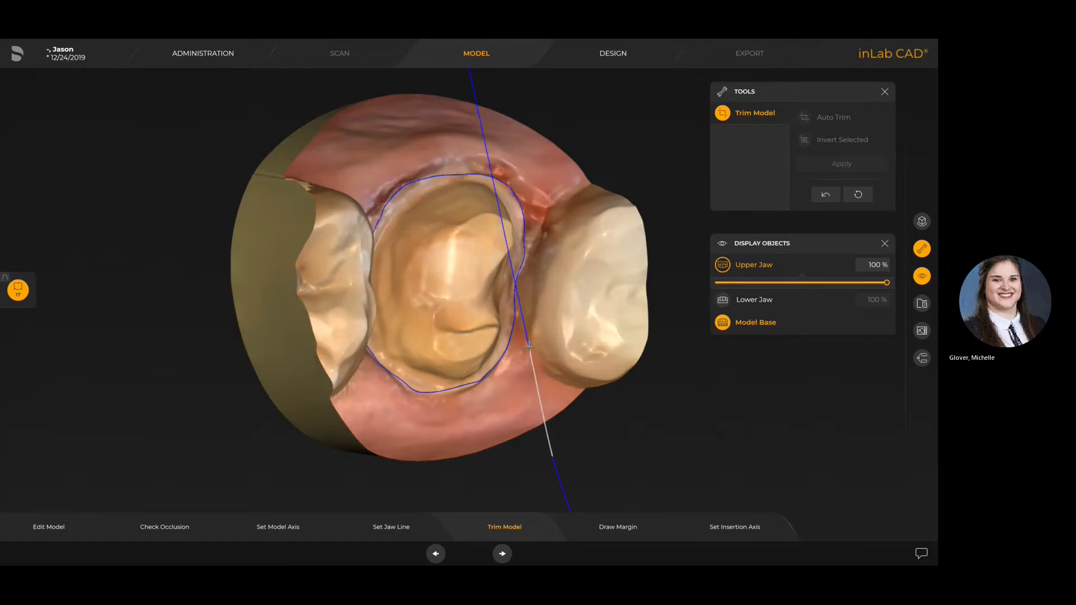
pyautogui.click(527, 256)
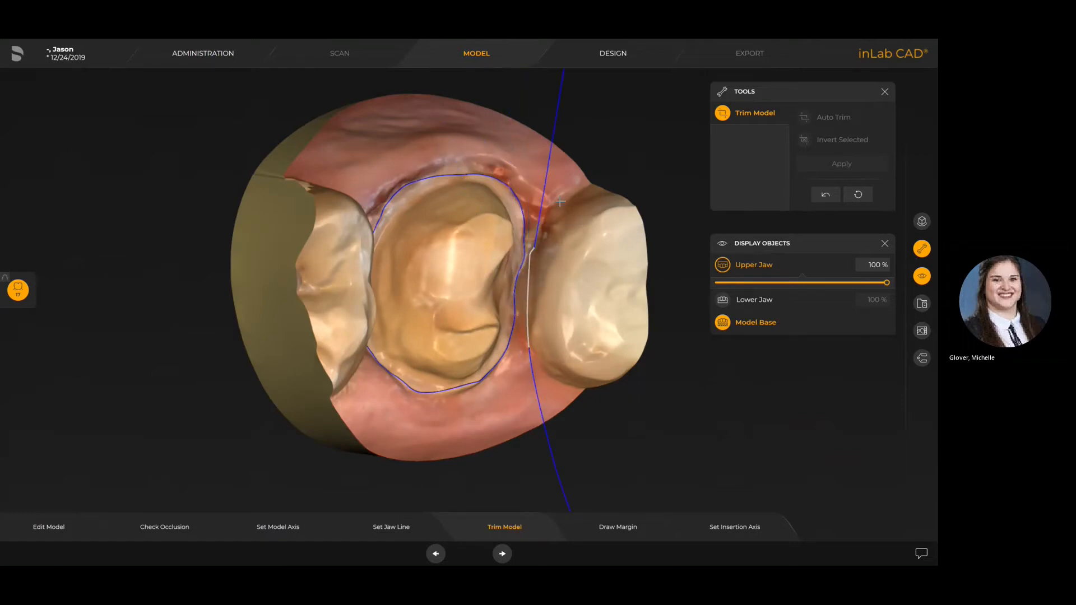
pyautogui.doubleClick(576, 135)
pyautogui.moveTo(660, 304); pyautogui.dragTo(629, 312, button='right')
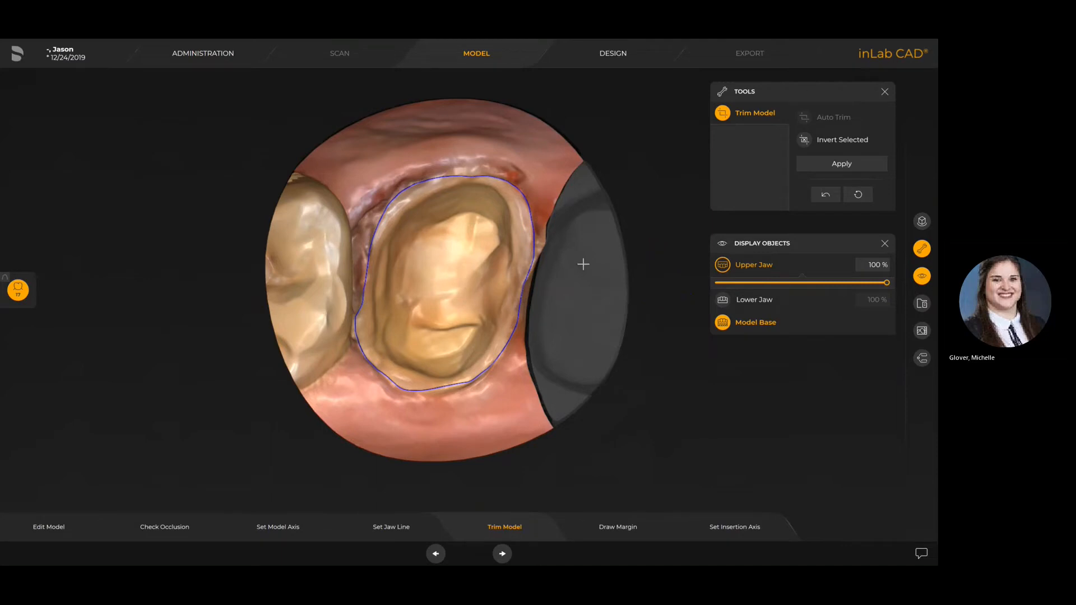
pyautogui.moveTo(642, 373); pyautogui.dragTo(648, 350, button='right')
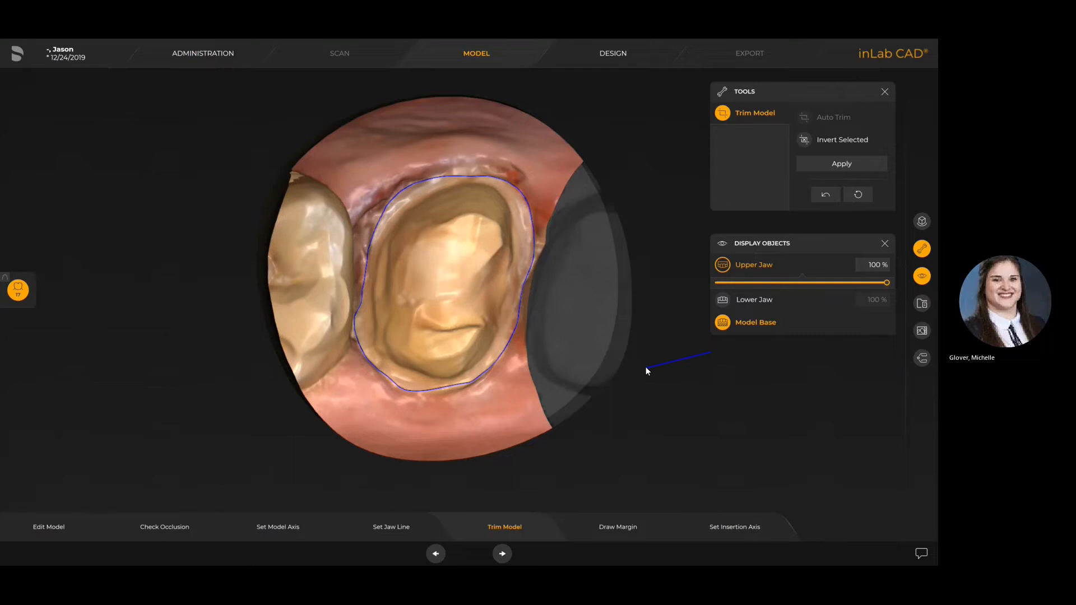
pyautogui.doubleClick(603, 406)
# Step: Redraw the mesial section of preparation 17's margin line manually and inspect the margin from several angles
pyautogui.click(605, 530)
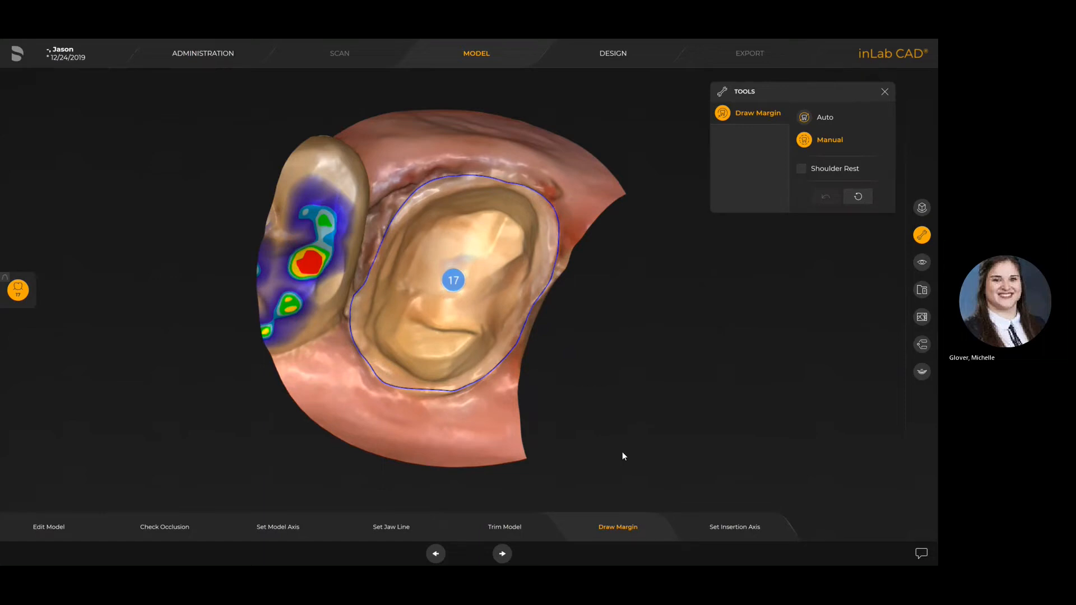
pyautogui.moveTo(399, 314); pyautogui.dragTo(413, 297, button='right')
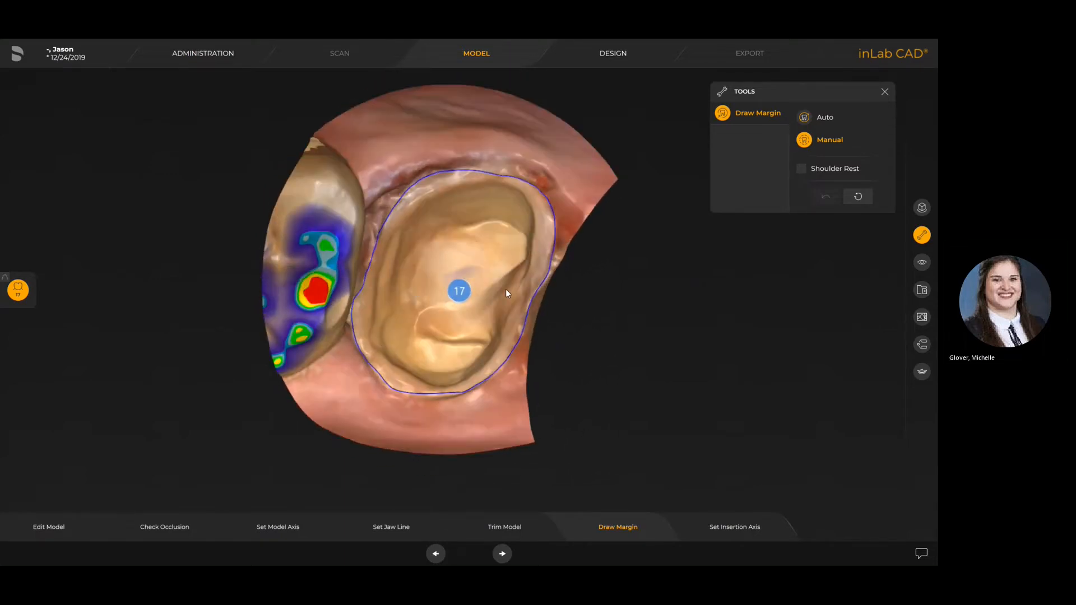
pyautogui.scroll(3, 526, 293)
pyautogui.moveTo(526, 293); pyautogui.dragTo(516, 284, button='right')
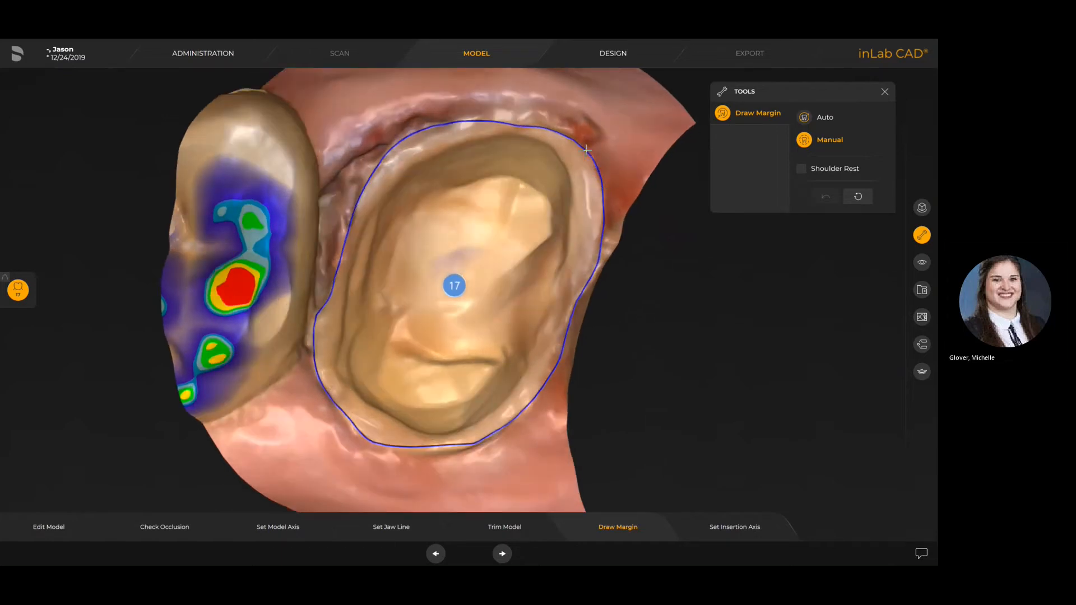
pyautogui.moveTo(586, 150)
pyautogui.mouseDown()
pyautogui.moveTo(604, 204)
pyautogui.moveTo(598, 263)
pyautogui.mouseUp()
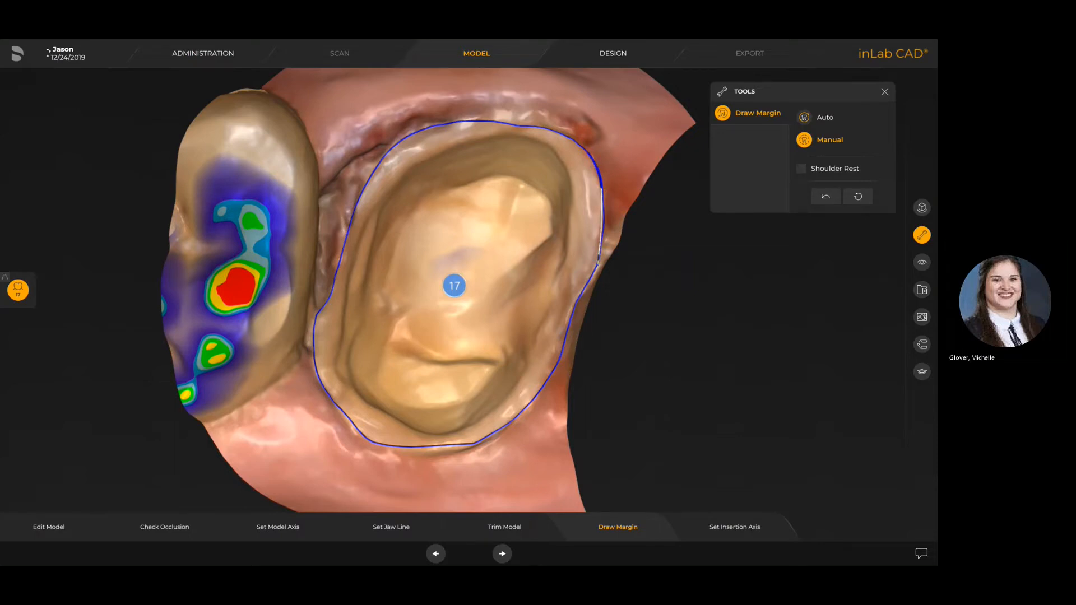
pyautogui.doubleClick(597, 264)
pyautogui.moveTo(583, 311); pyautogui.dragTo(611, 311)
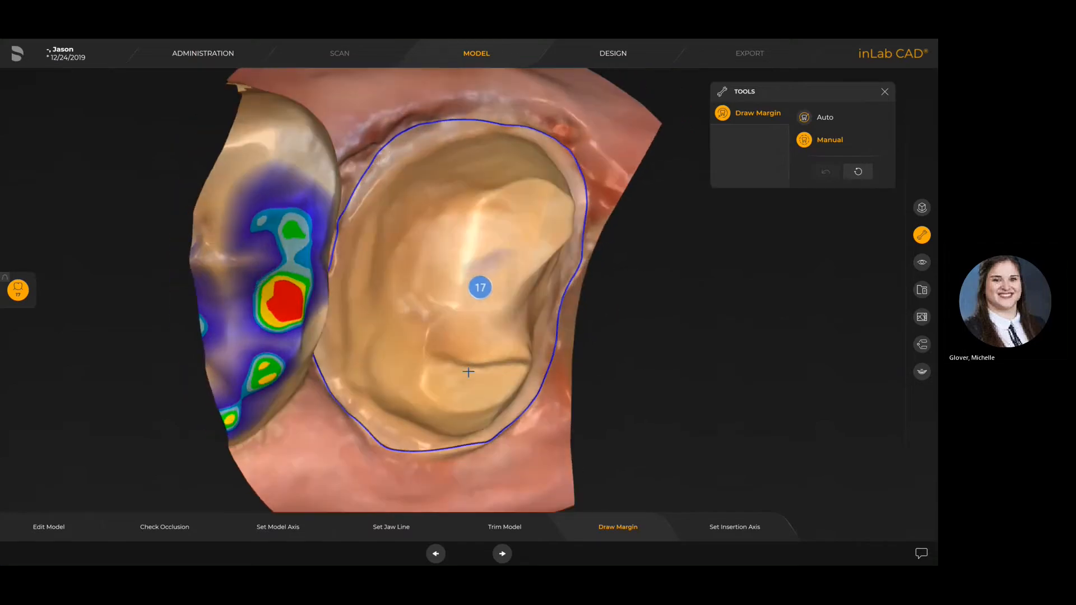
pyautogui.moveTo(455, 302); pyautogui.dragTo(406, 298)
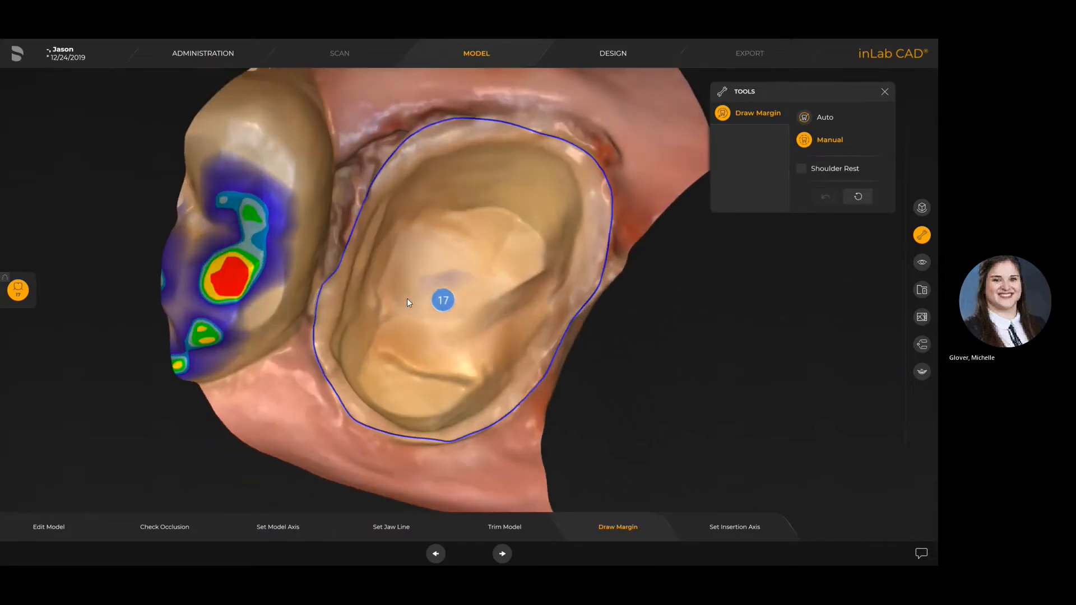
# Step: Set the insertion axis of preparation 17 by tilting it and applying an occlusal view direction
pyautogui.click(735, 527)
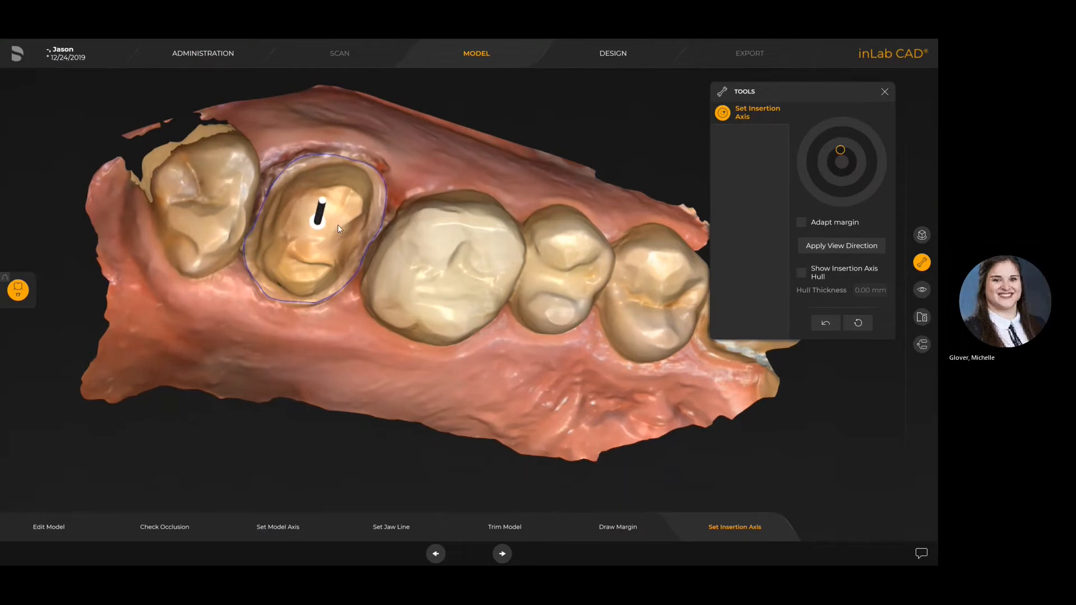
pyautogui.moveTo(321, 204)
pyautogui.mouseDown()
pyautogui.moveTo(312, 226)
pyautogui.moveTo(307, 217)
pyautogui.moveTo(318, 220)
pyautogui.mouseUp()
pyautogui.moveTo(497, 284); pyautogui.dragTo(508, 263)
pyautogui.moveTo(420, 230); pyautogui.dragTo(433, 231)
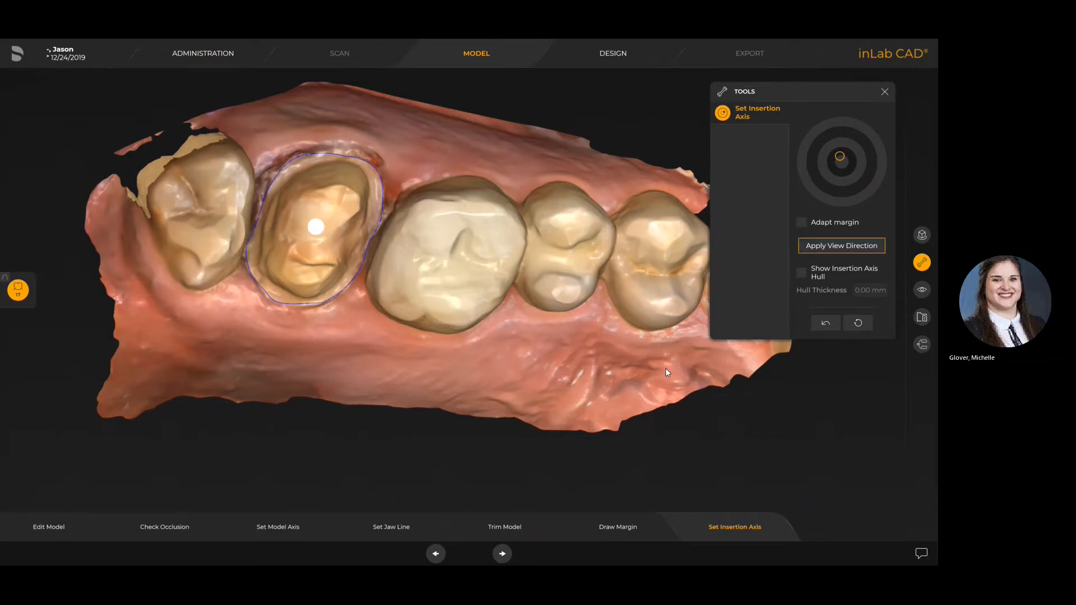
pyautogui.moveTo(299, 357)
pyautogui.mouseDown()
pyautogui.moveTo(324, 295)
pyautogui.moveTo(313, 379)
pyautogui.moveTo(247, 318)
pyautogui.moveTo(313, 327)
pyautogui.moveTo(321, 354)
pyautogui.moveTo(293, 344)
pyautogui.mouseUp()
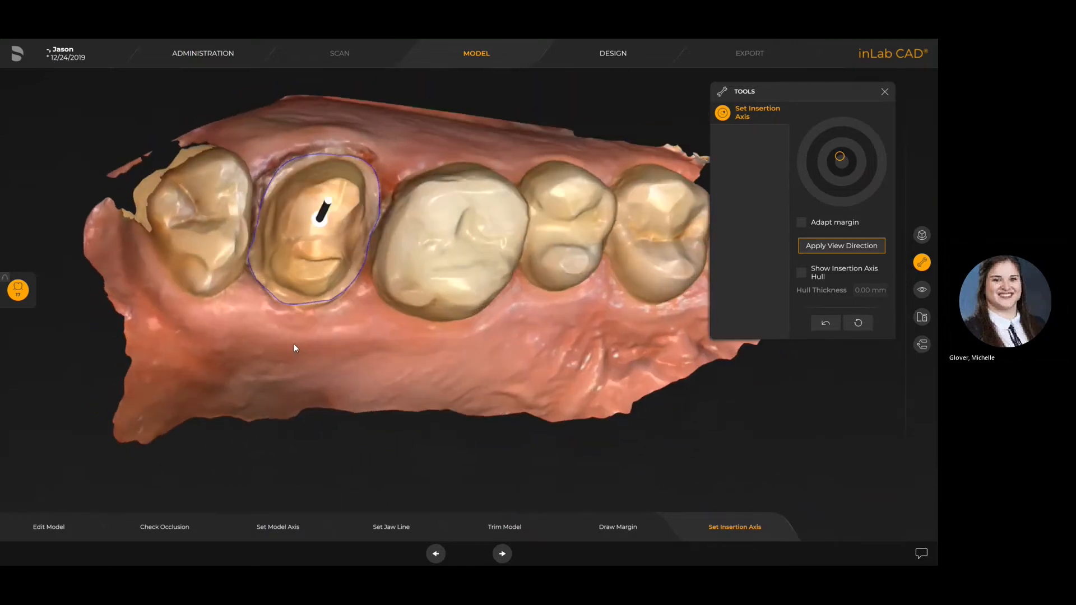
# Step: Proceed to the Design phase and expand the list of parameter sets for the anatomic crown
pyautogui.click(613, 61)
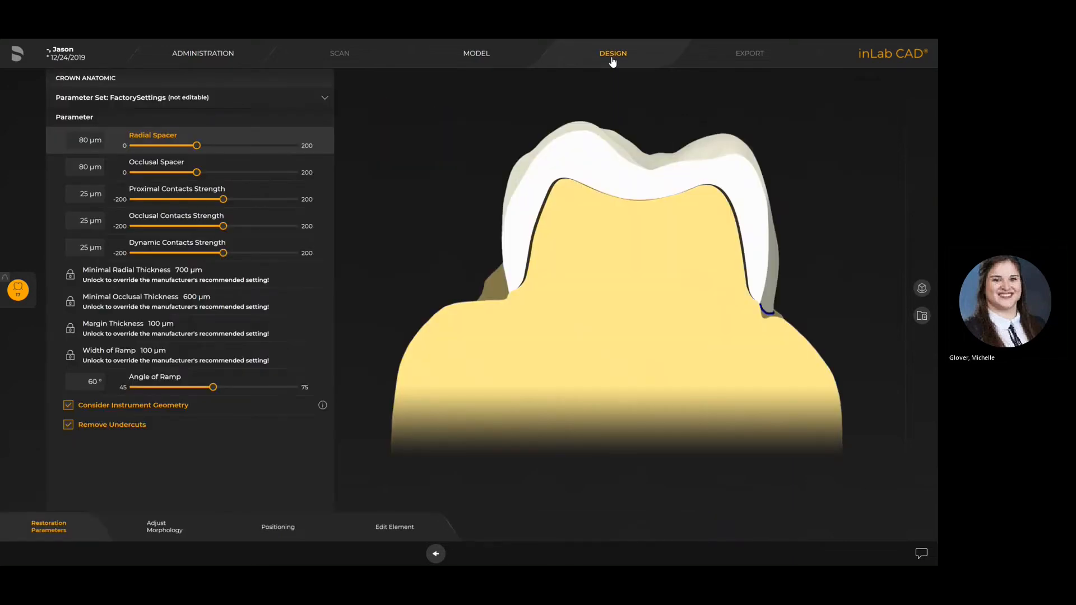
pyautogui.click(20, 56)
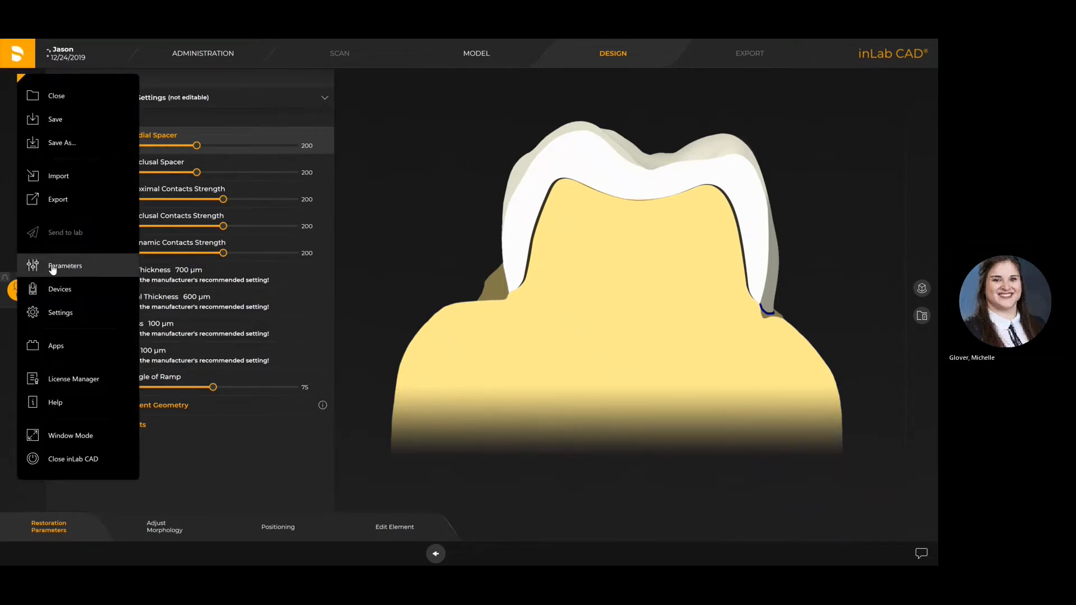
pyautogui.click(401, 119)
pyautogui.click(326, 100)
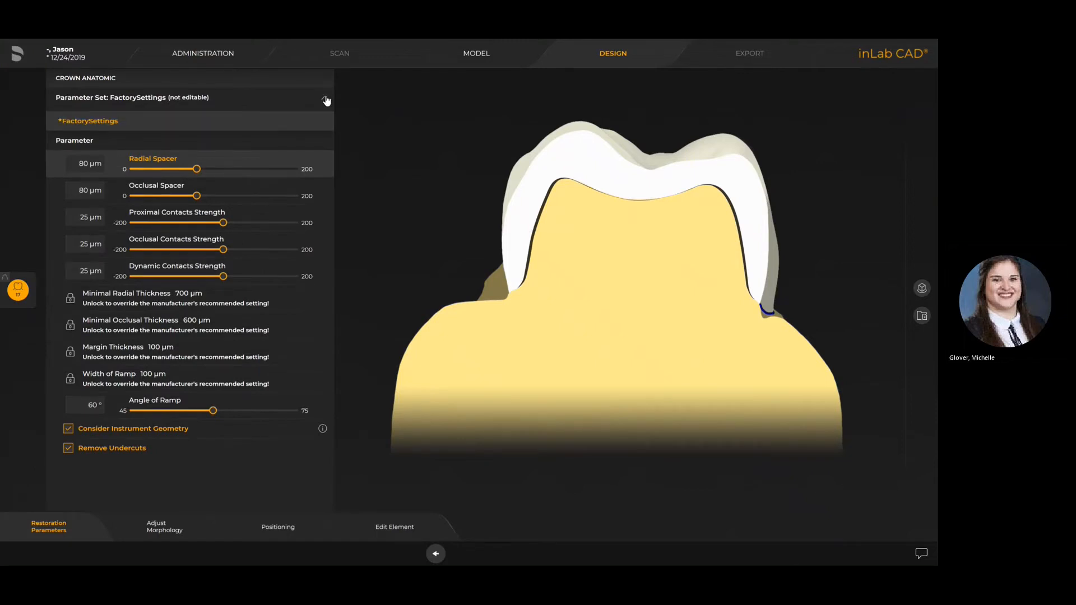
pyautogui.click(326, 100)
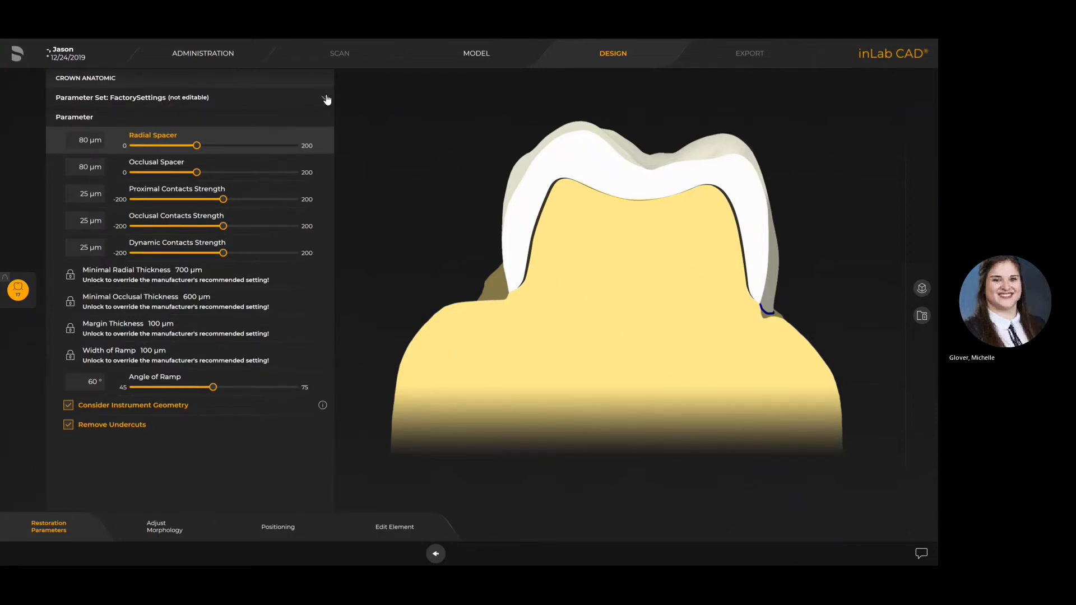
pyautogui.click(326, 99)
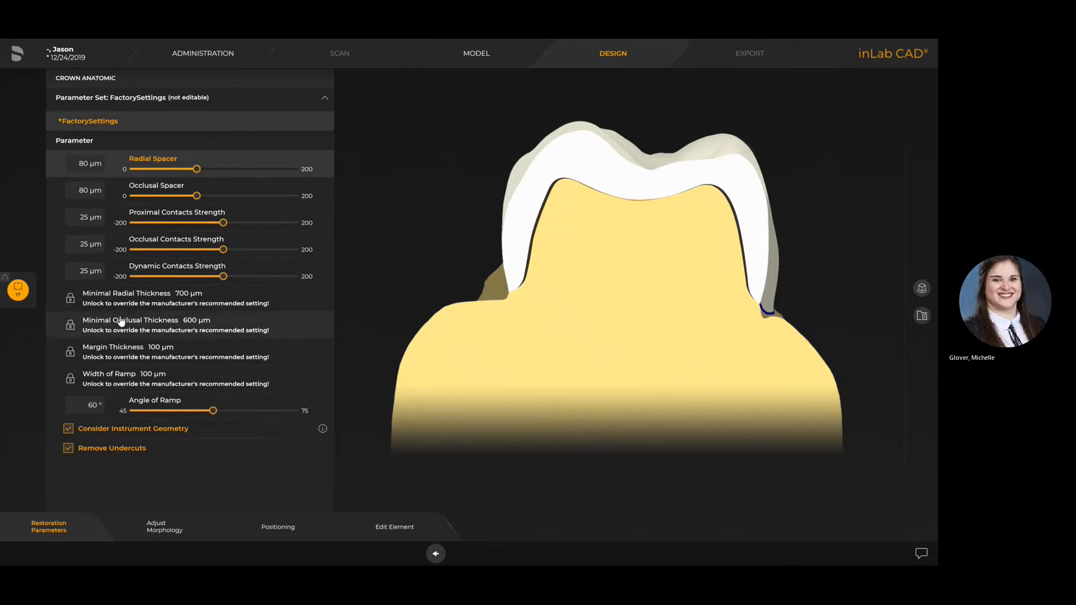
# Step: Unlock the crown's minimal radial thickness, minimal occlusal thickness, margin thickness and width of ramp parameters, and confirm the settings
pyautogui.click(70, 297)
pyautogui.click(70, 327)
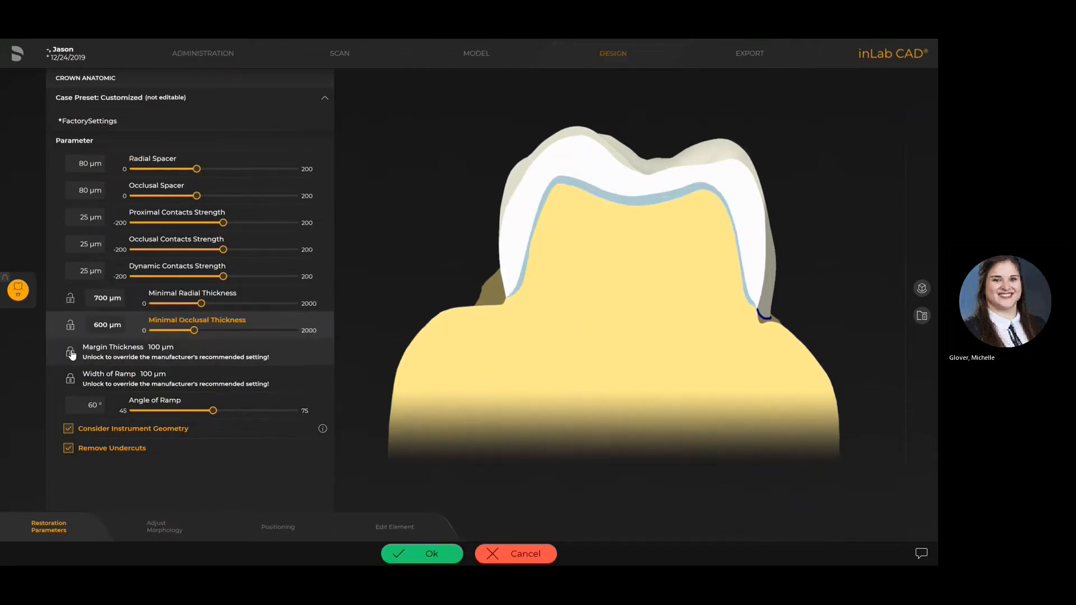
pyautogui.click(71, 353)
pyautogui.click(73, 381)
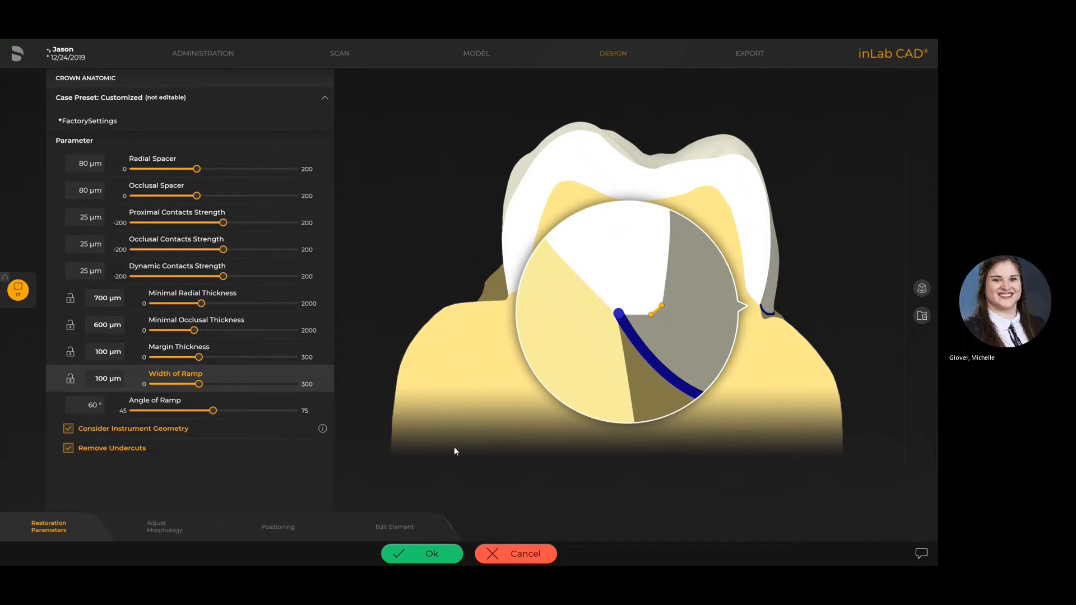
pyautogui.click(426, 554)
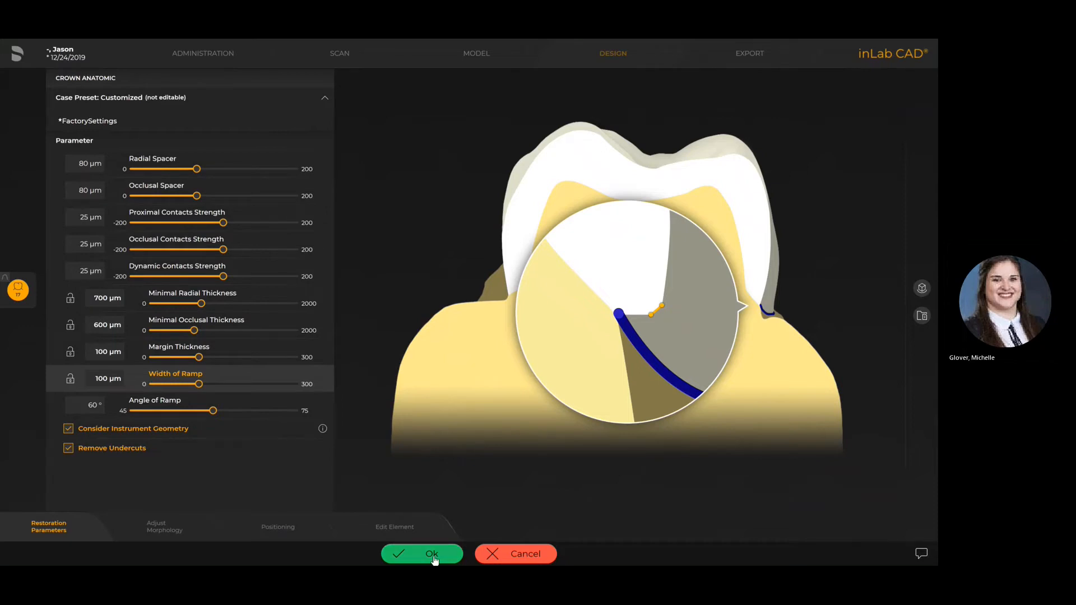
# Step: Go to Adjust Morphology, look through the Tooth Database manufacturers, and return the crown's morphology source to Biogeneric
pyautogui.click(159, 532)
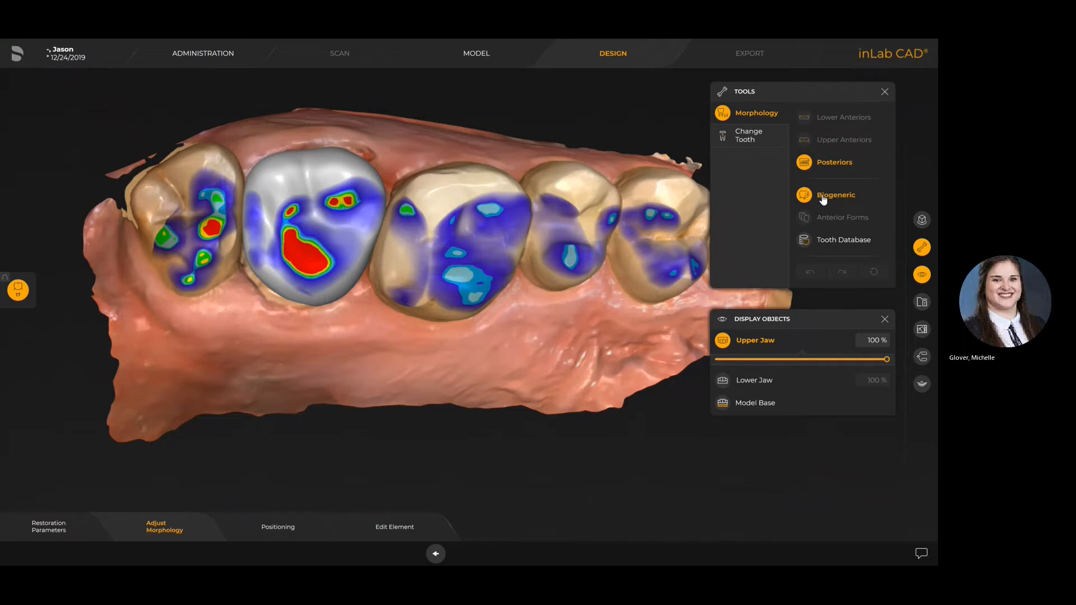
pyautogui.click(818, 241)
pyautogui.click(878, 261)
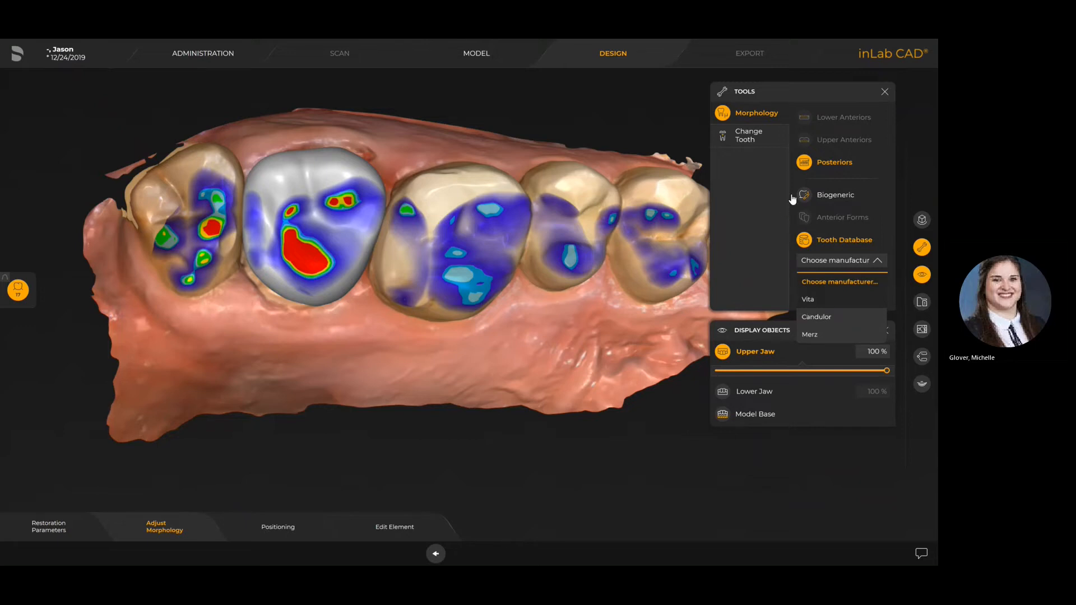
pyautogui.click(809, 196)
pyautogui.click(809, 196)
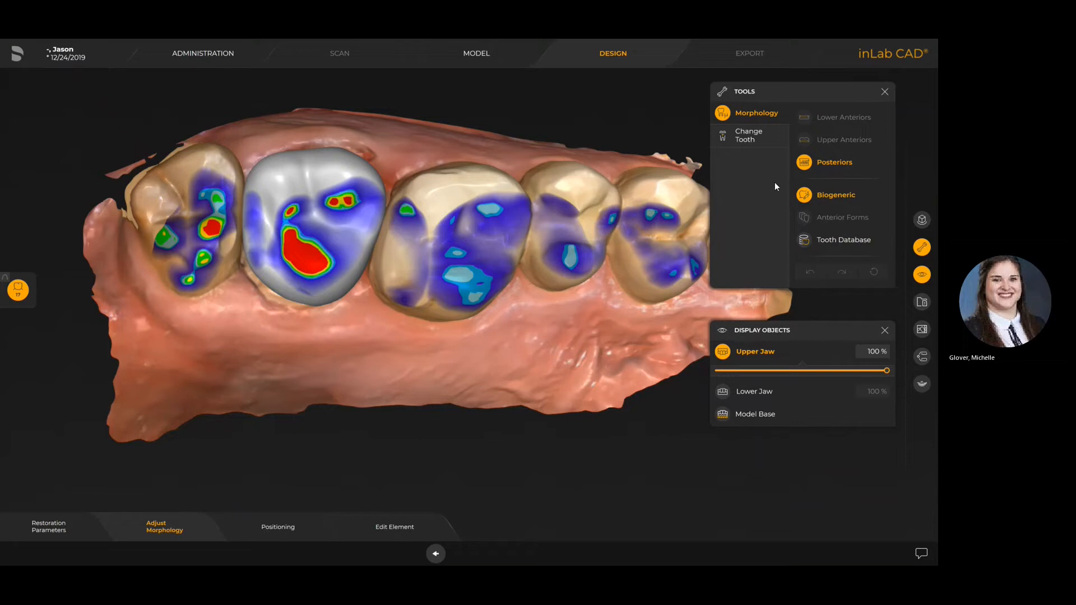
# Step: Review the tooth types available for changing the selected tooth, keeping 2. Molar (Default)
pyautogui.click(743, 140)
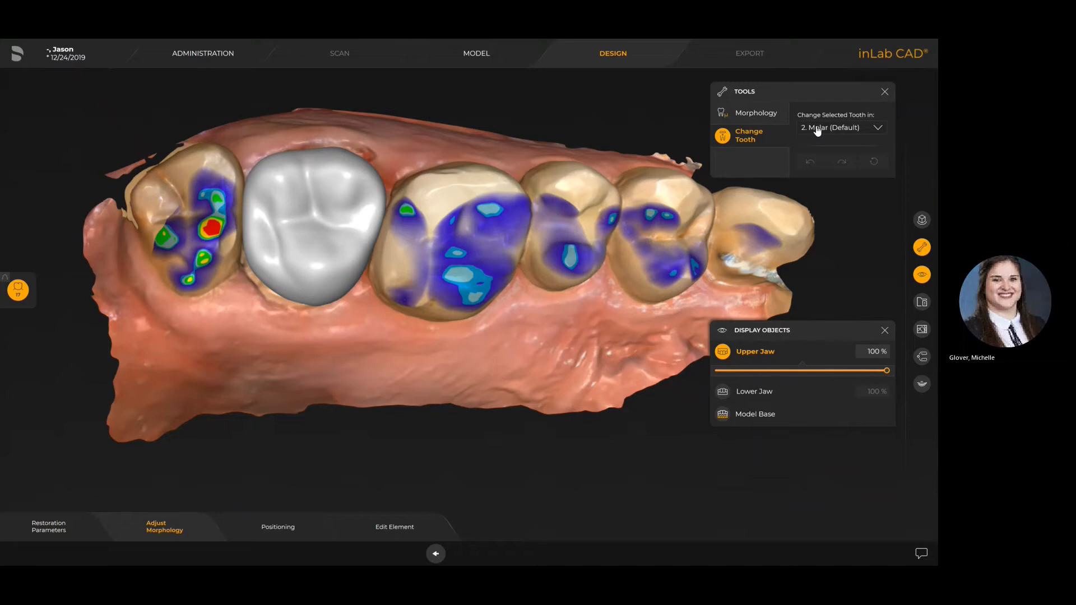
pyautogui.click(817, 129)
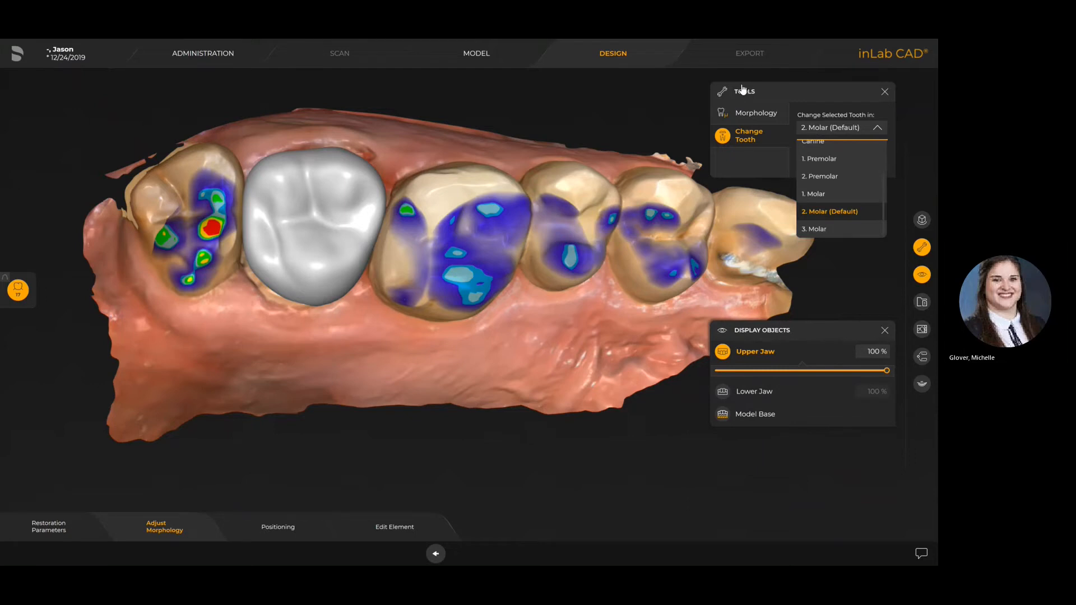
pyautogui.click(746, 138)
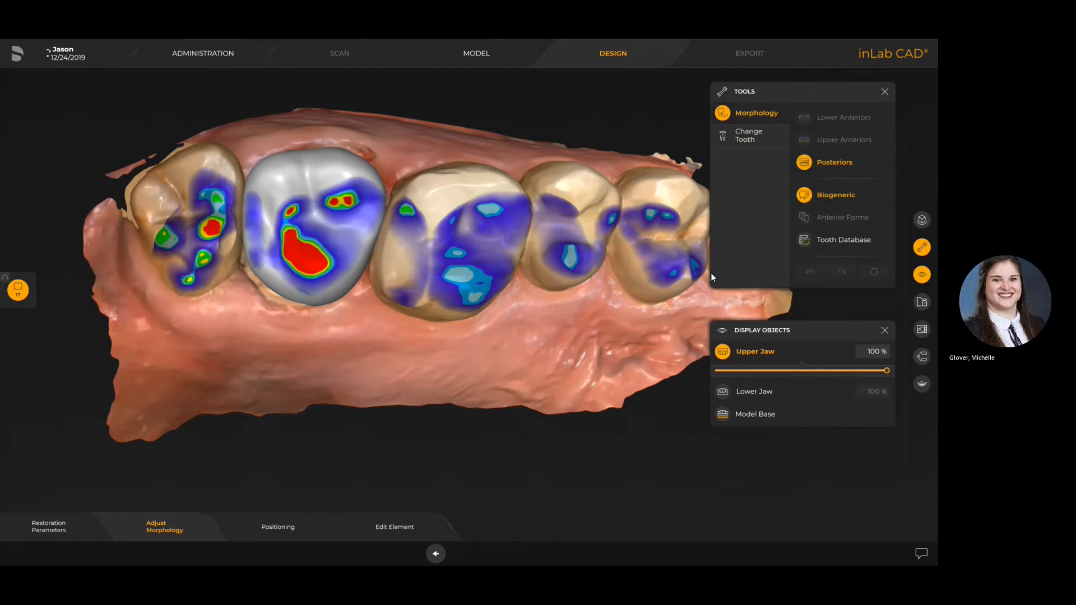
# Step: Proceed through Positioning to Edit Element so the crown is calculated, and move the tools window clear of the crown
pyautogui.click(278, 528)
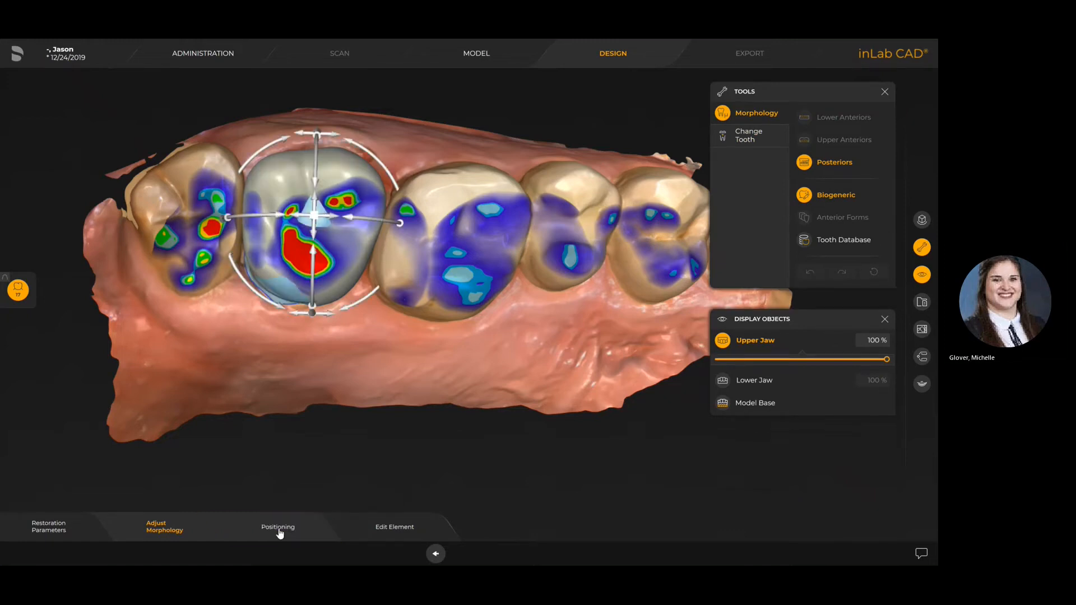
pyautogui.click(278, 530)
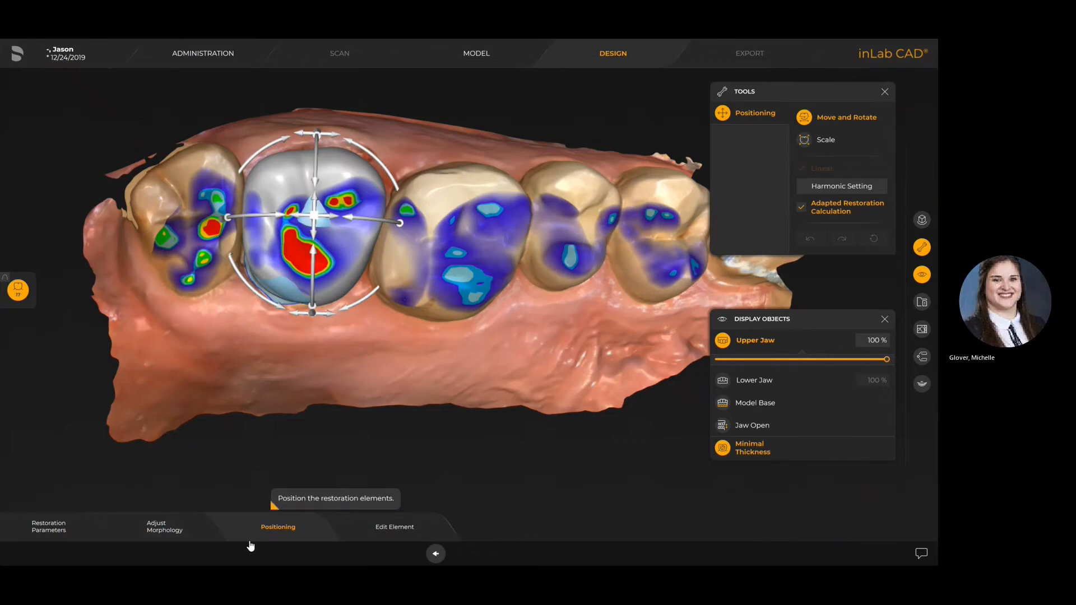
pyautogui.click(392, 533)
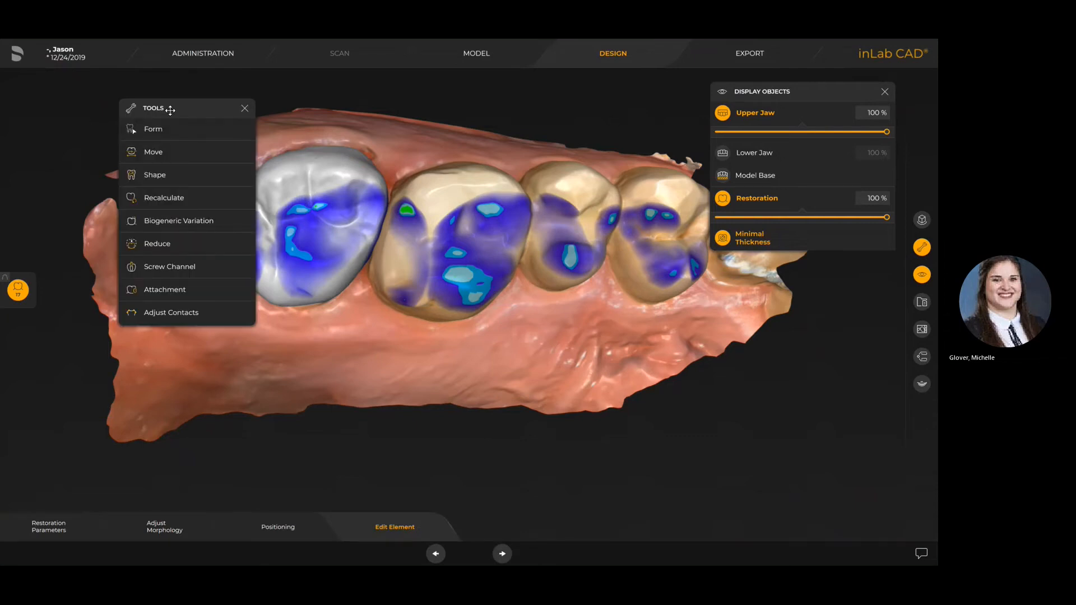
pyautogui.moveTo(166, 111); pyautogui.dragTo(77, 93)
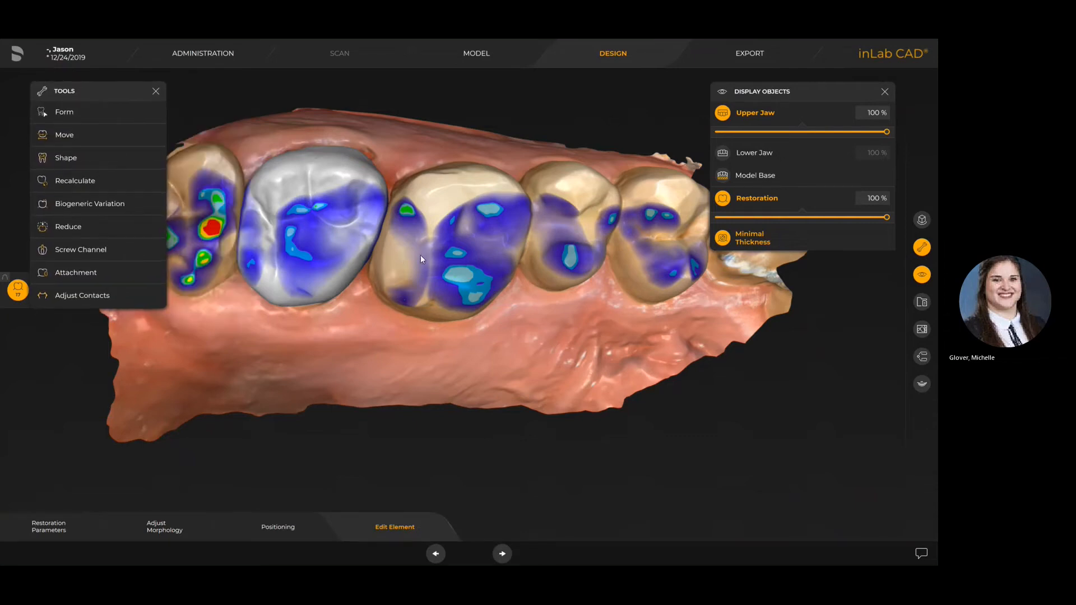
# Step: Inspect the calculated crown in the upper arch from several angles and review the Form and Move tool options
pyautogui.scroll(-3, 420, 254)
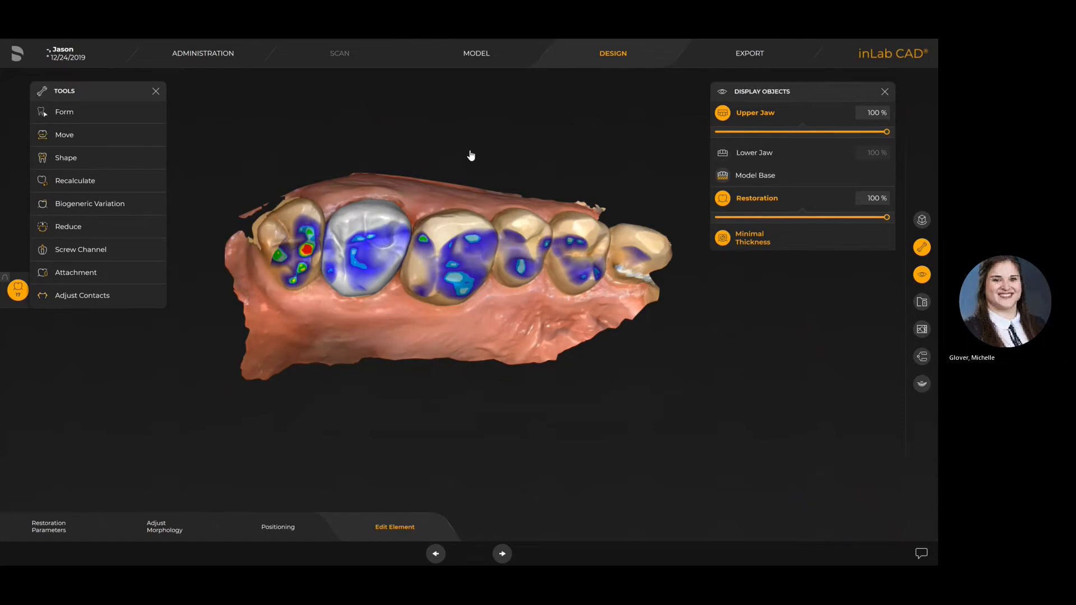
pyautogui.moveTo(452, 144); pyautogui.dragTo(428, 246)
pyautogui.click(723, 154)
pyautogui.moveTo(410, 355); pyautogui.dragTo(431, 251)
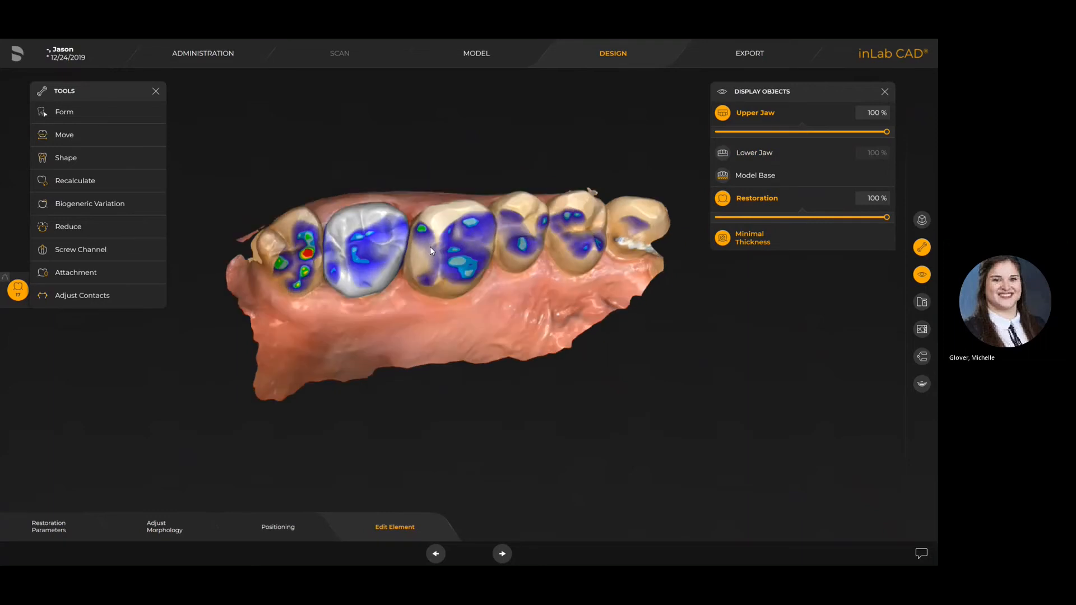
pyautogui.click(73, 115)
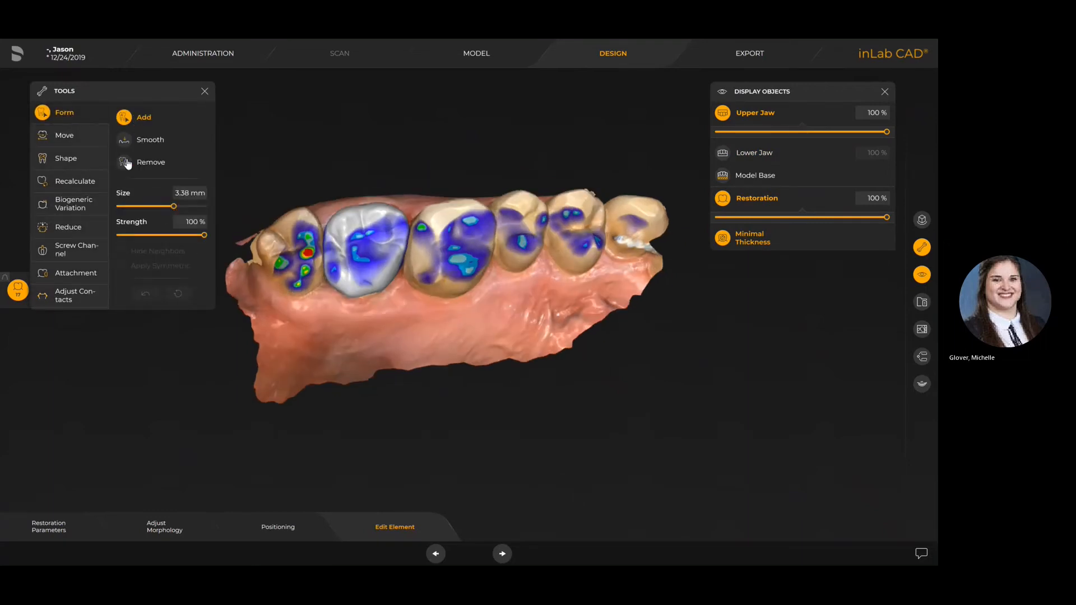
pyautogui.click(59, 137)
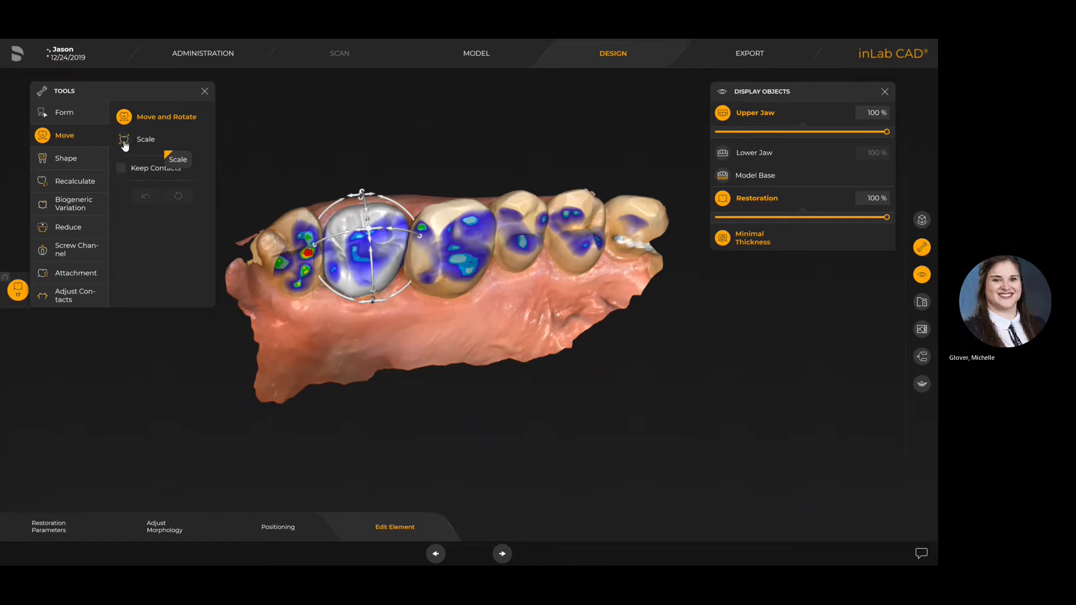
# Step: Examine the Anatomical and Individual modes of the Shape tool on the crown's surfaces
pyautogui.click(57, 162)
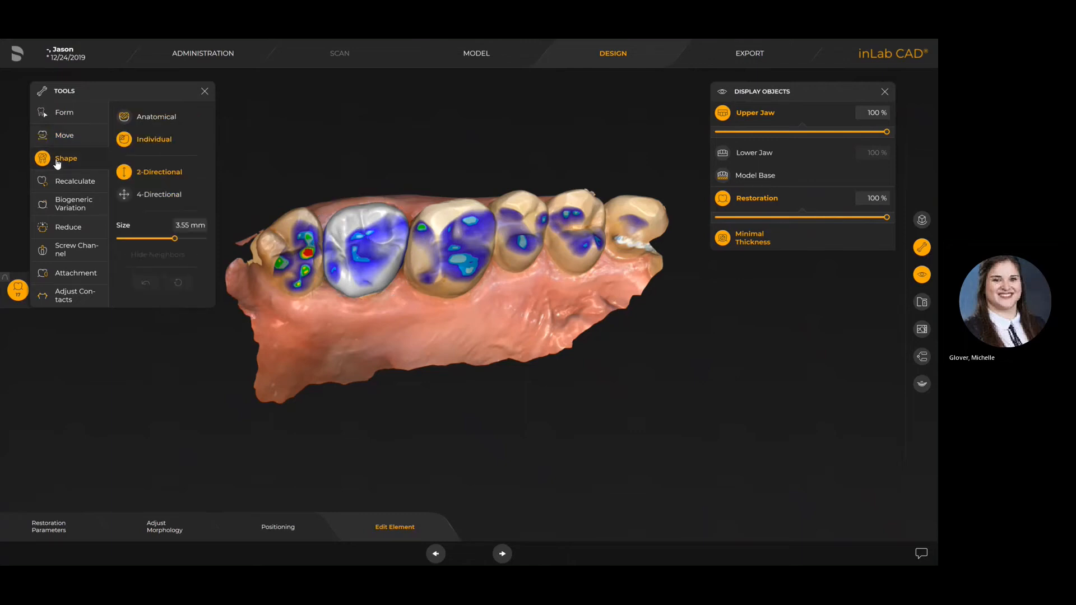
pyautogui.click(124, 117)
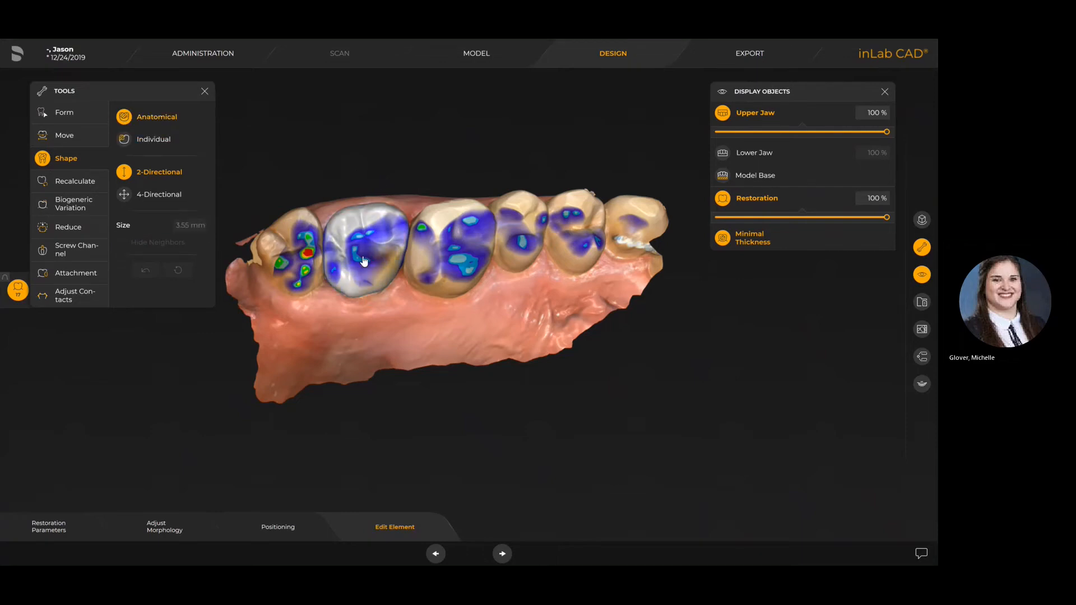
pyautogui.moveTo(365, 206); pyautogui.dragTo(364, 223)
pyautogui.click(147, 139)
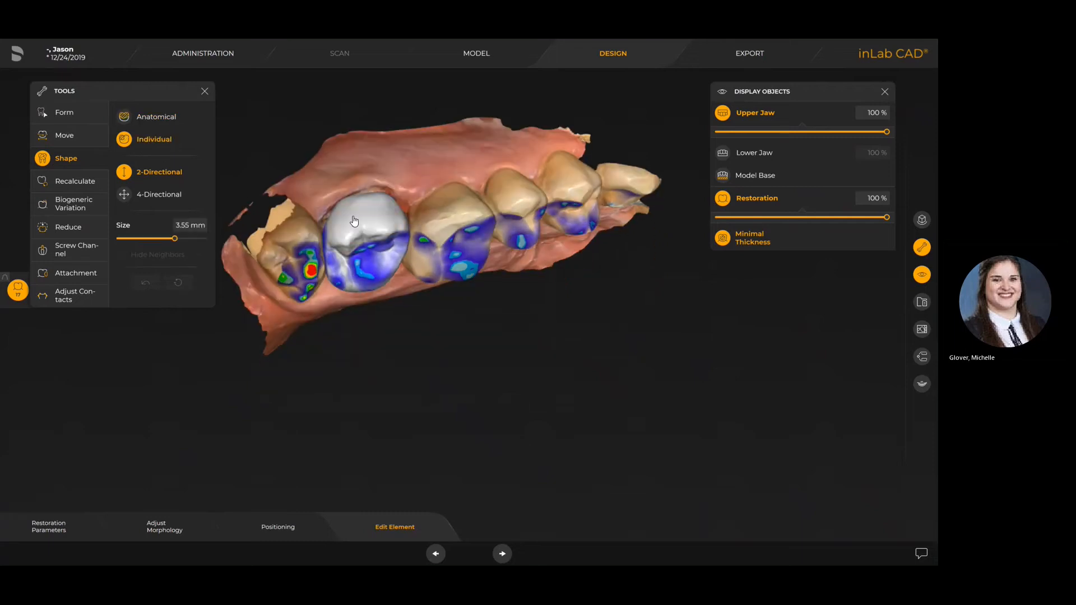
pyautogui.moveTo(373, 302)
pyautogui.mouseDown()
pyautogui.moveTo(372, 275)
pyautogui.moveTo(369, 329)
pyautogui.moveTo(358, 256)
pyautogui.mouseUp()
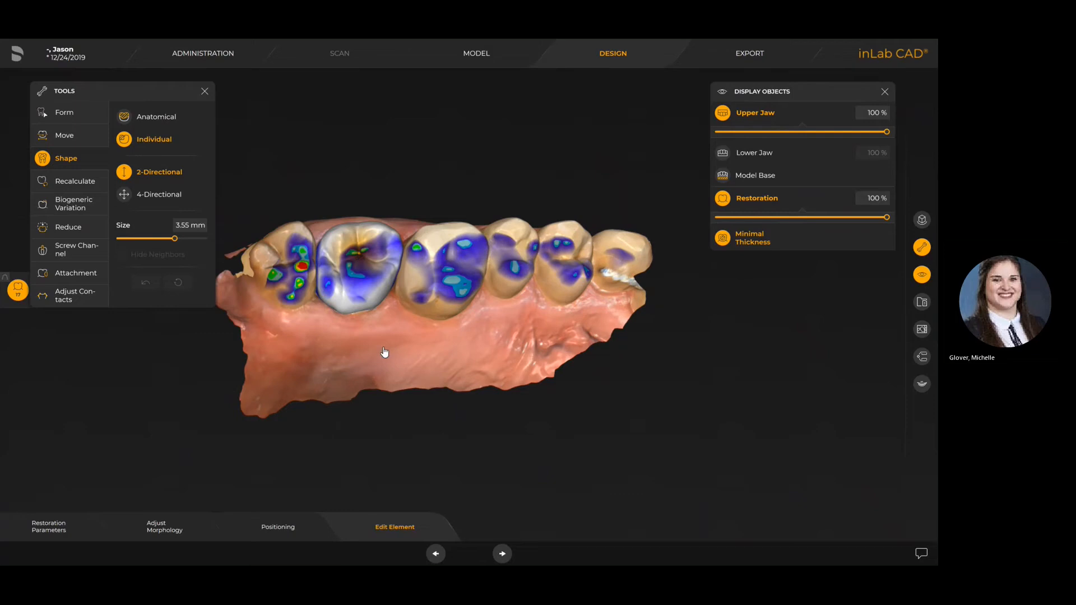
# Step: Review the Recalculate, Biogeneric Variation and Reduce tool options for the crown
pyautogui.click(72, 183)
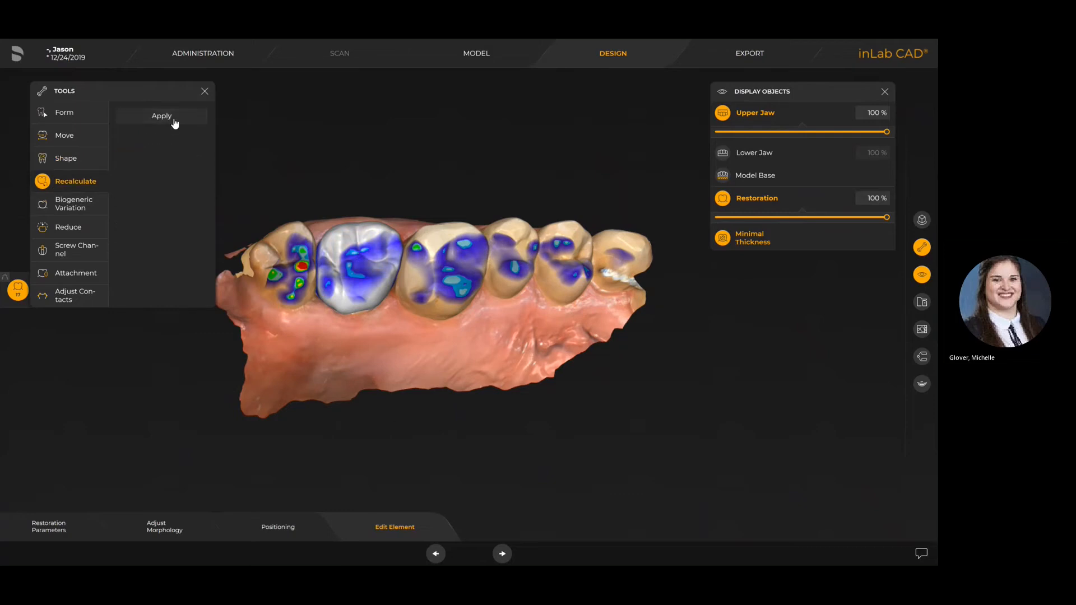
pyautogui.click(62, 206)
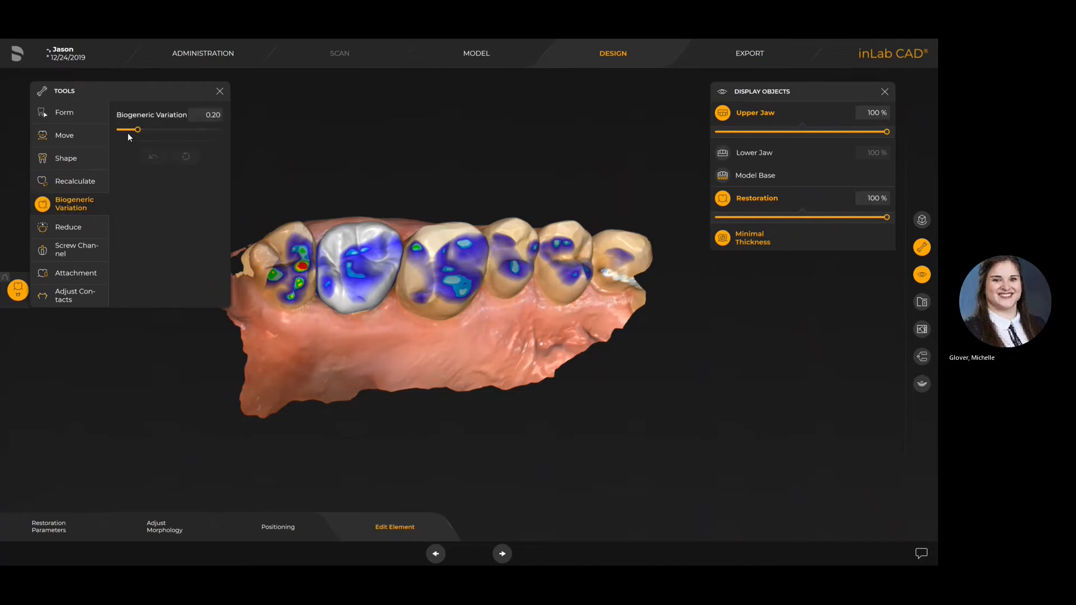
pyautogui.moveTo(139, 133)
pyautogui.mouseDown()
pyautogui.moveTo(219, 146)
pyautogui.moveTo(139, 143)
pyautogui.mouseUp()
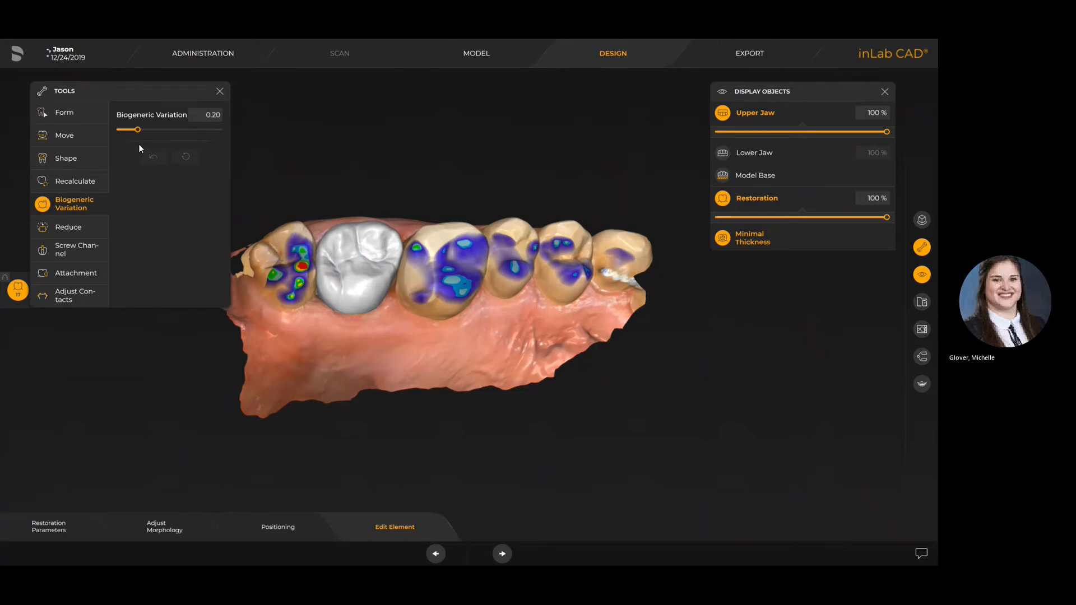
pyautogui.click(70, 228)
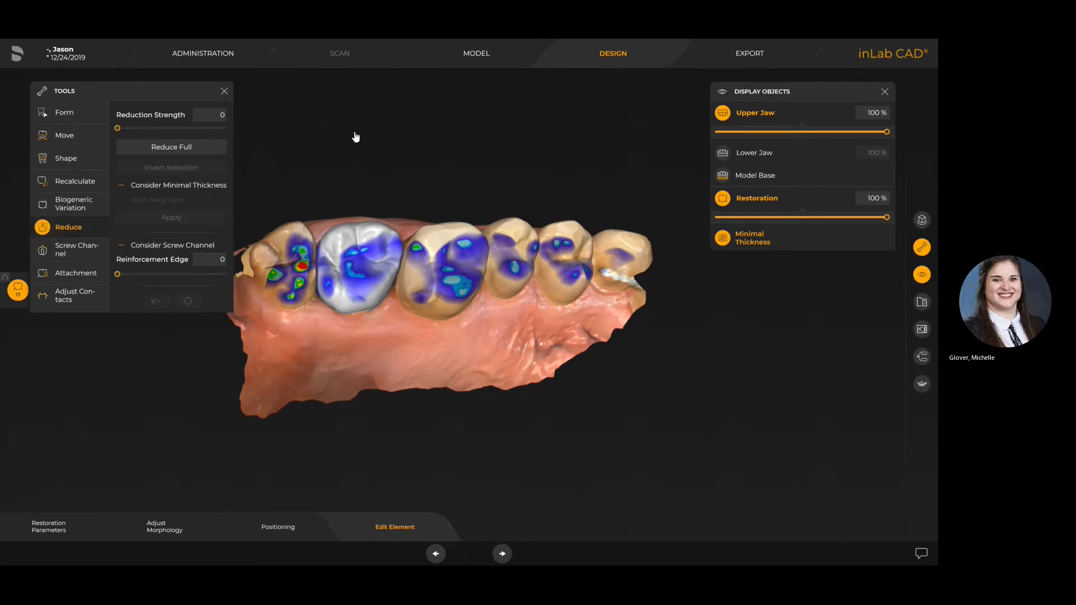
pyautogui.moveTo(354, 158); pyautogui.dragTo(344, 126, button='right')
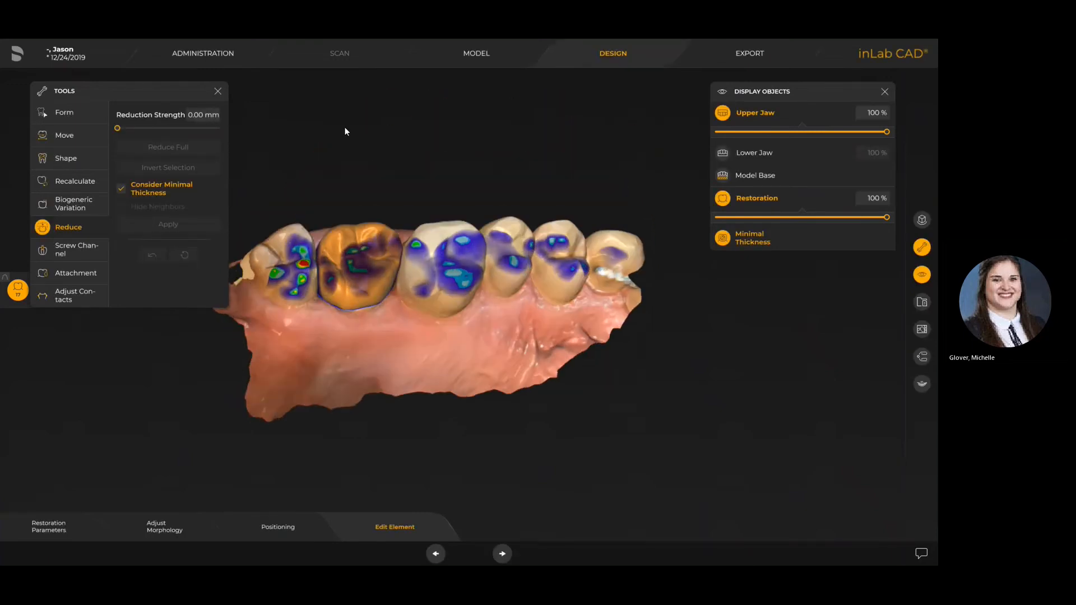
# Step: Try adding a 4.25 mm diameter screw channel to the crown and realigning its axis, and delete the channel
pyautogui.click(64, 253)
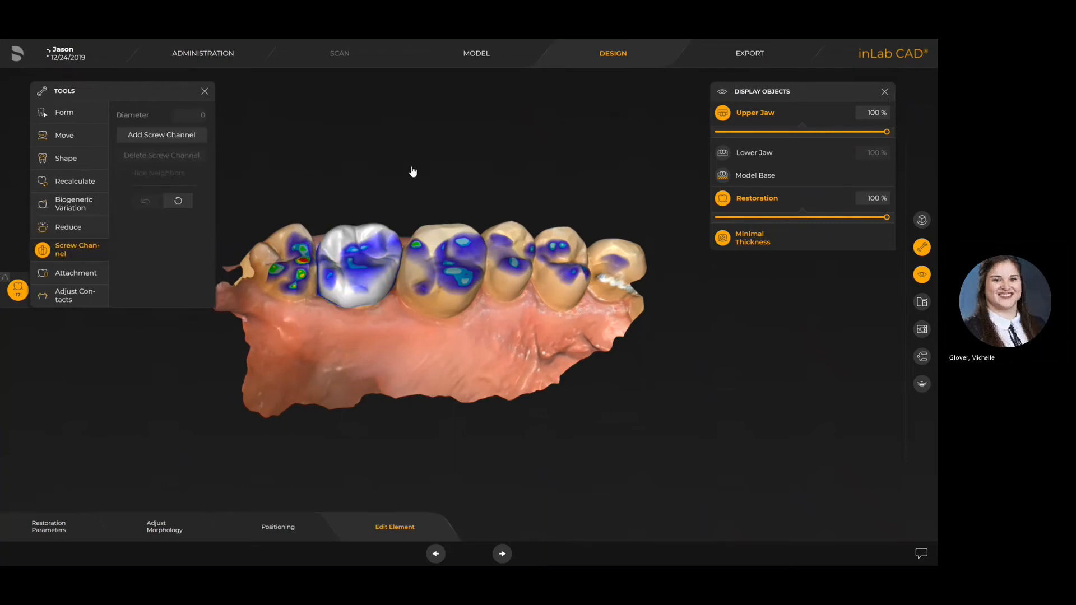
pyautogui.moveTo(402, 169); pyautogui.dragTo(409, 204, button='right')
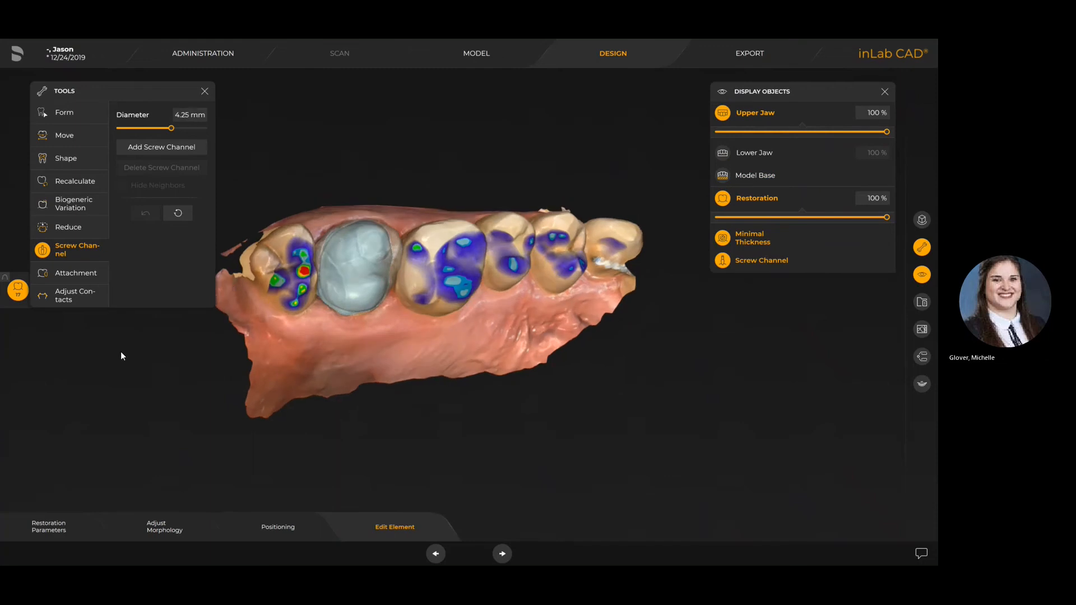
pyautogui.click(163, 148)
pyautogui.click(447, 321)
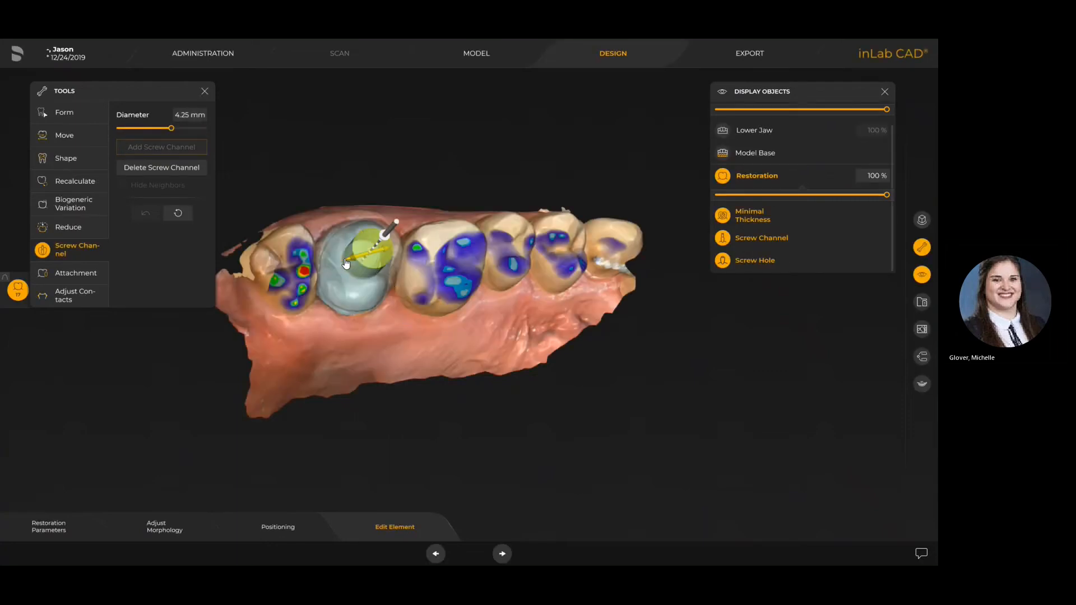
pyautogui.moveTo(381, 229); pyautogui.dragTo(360, 255)
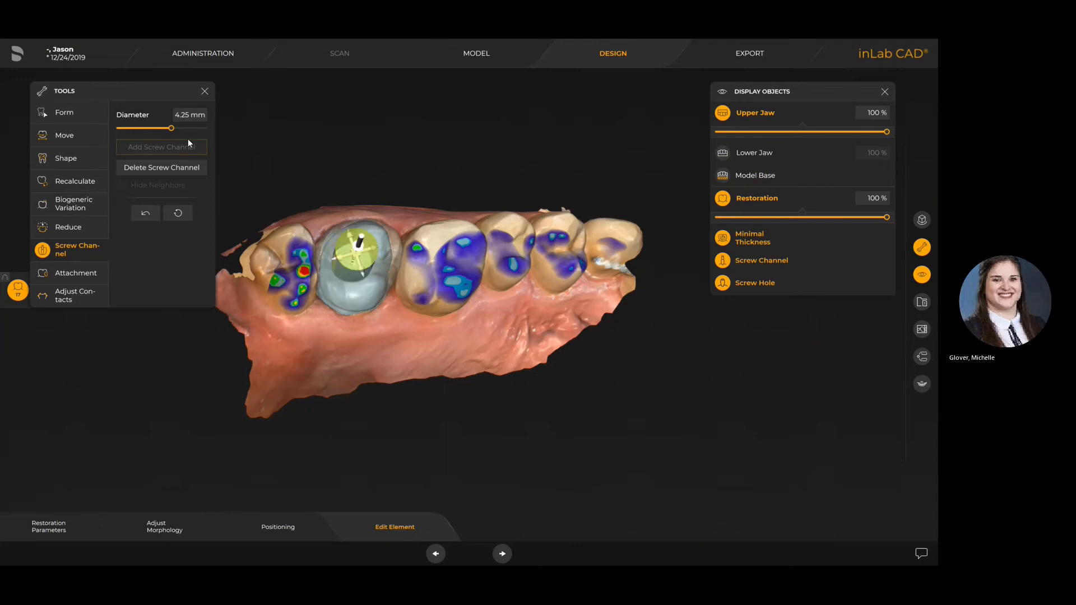
pyautogui.click(186, 168)
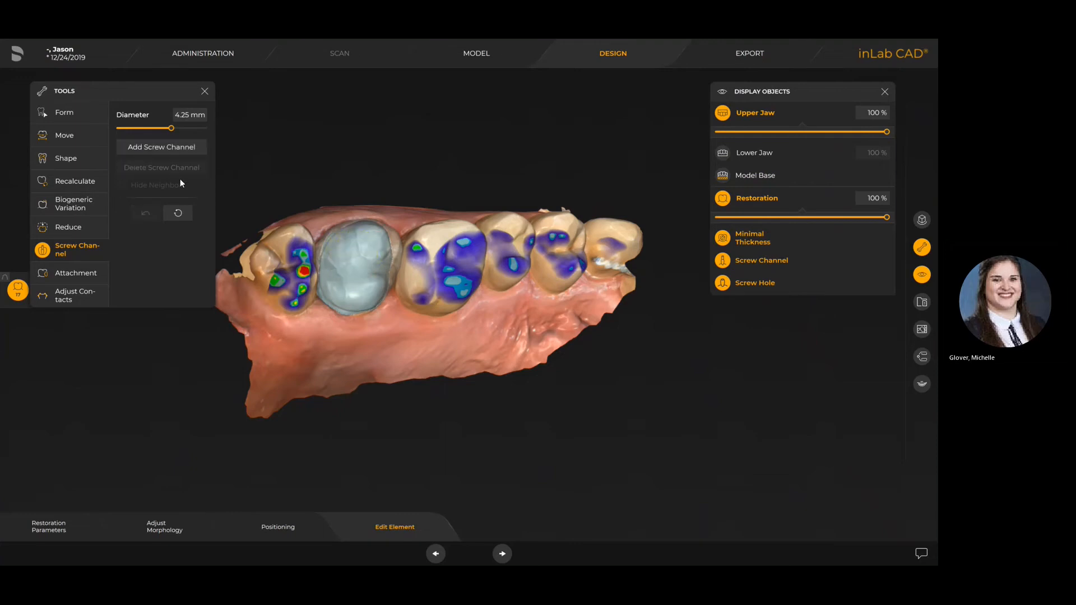
# Step: Review the Attachment tool and its list of manufacturers, keeping Bredent selected
pyautogui.click(61, 275)
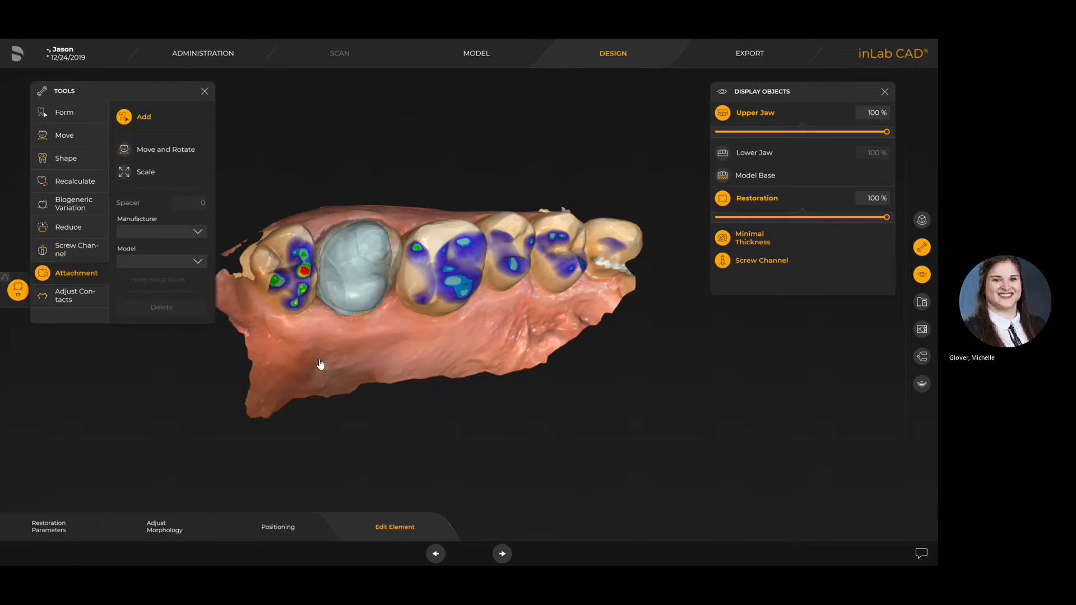
pyautogui.moveTo(375, 351); pyautogui.dragTo(321, 348)
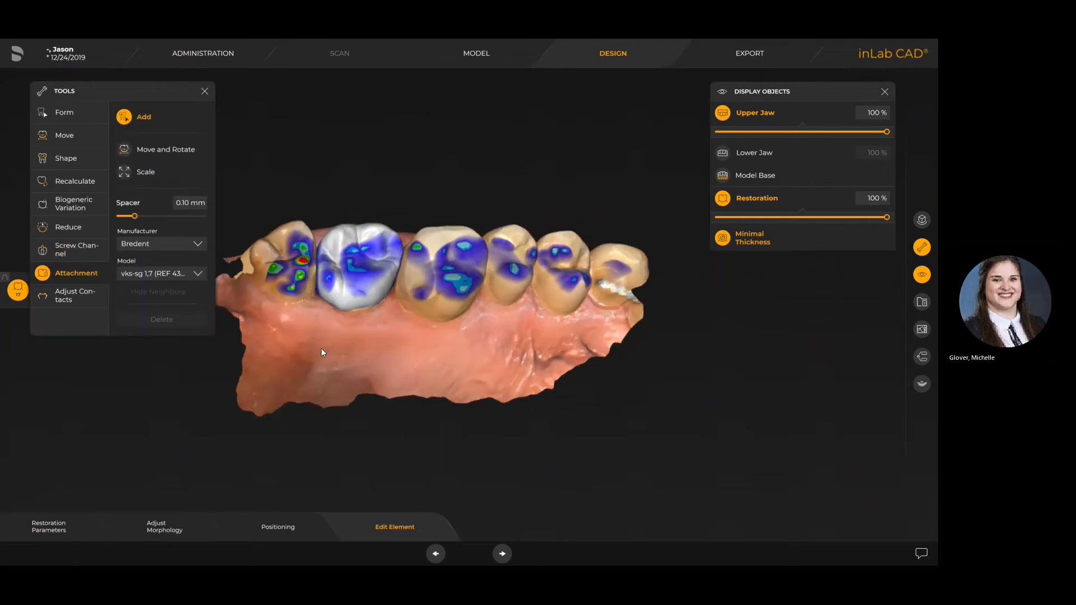
pyautogui.click(169, 245)
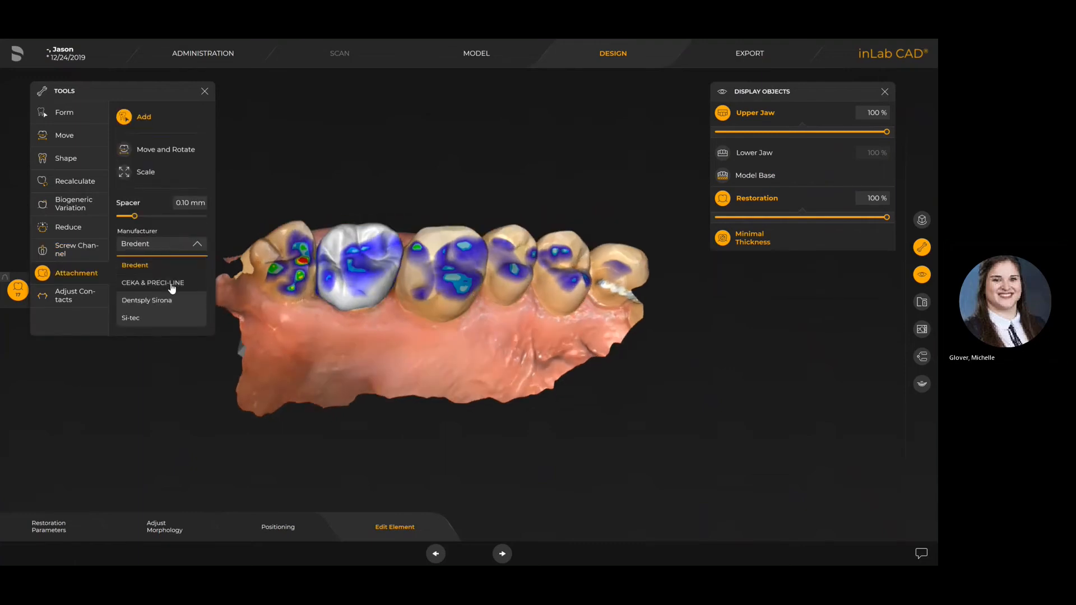
pyautogui.click(156, 359)
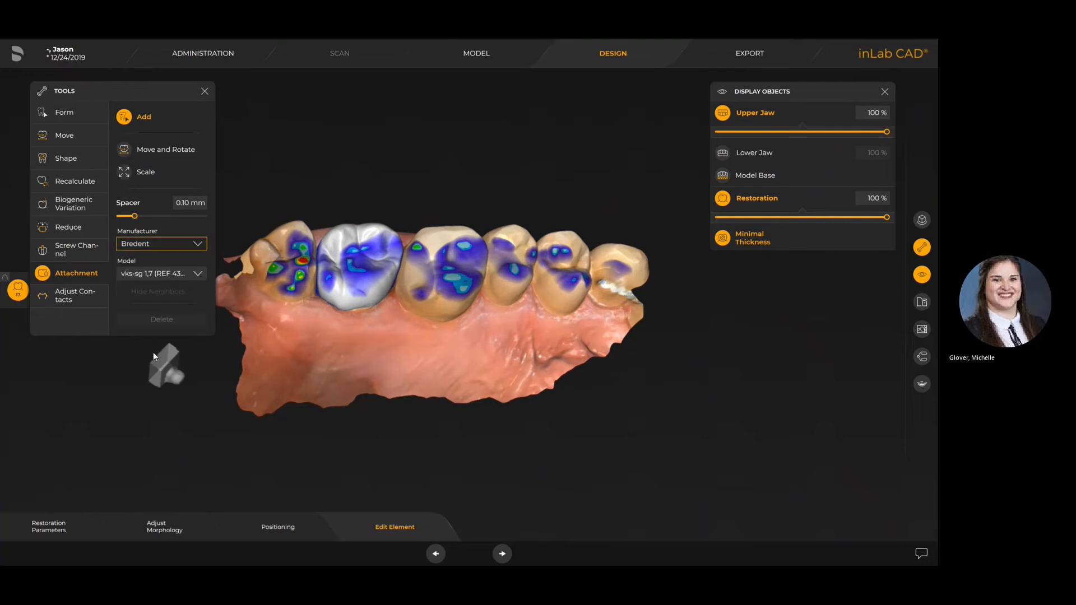
# Step: Adjust the crown's distal, occlusal and mesial contacts automatically with the Adjust Contacts tool
pyautogui.click(73, 296)
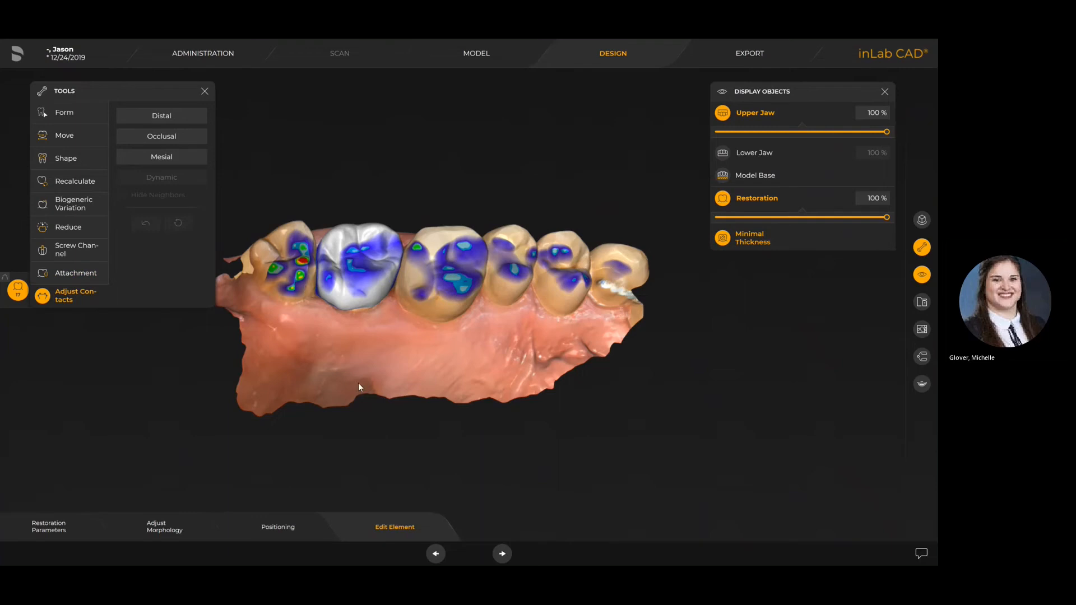
pyautogui.click(159, 116)
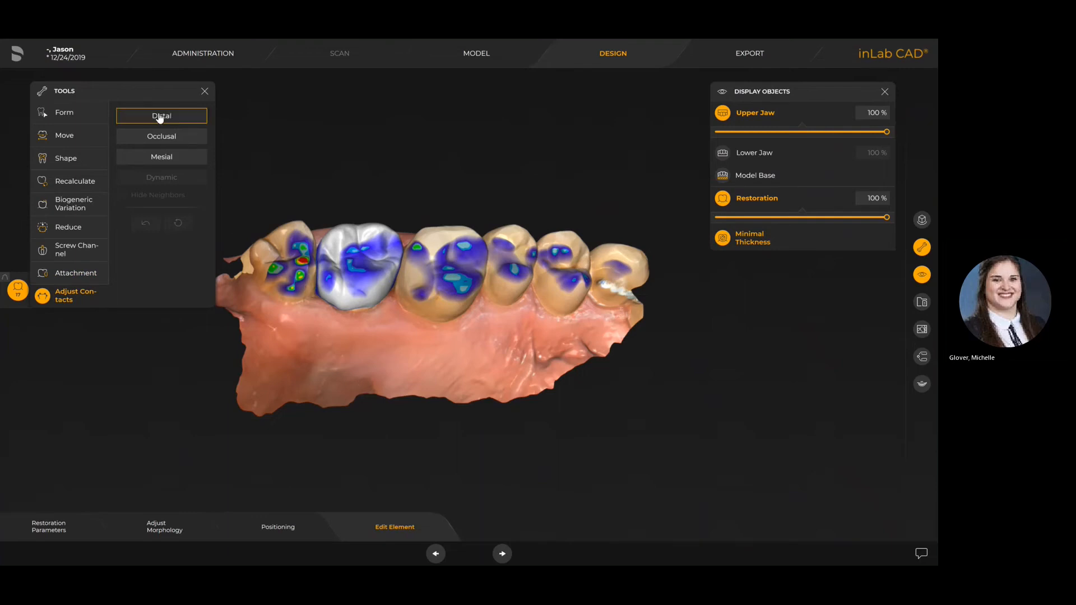
pyautogui.click(162, 137)
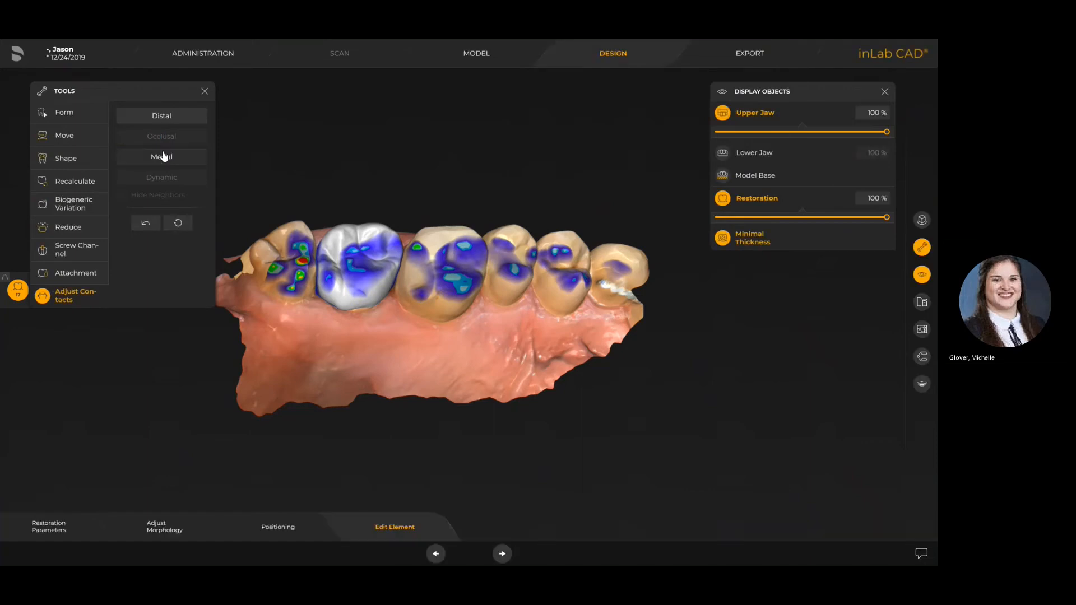
pyautogui.click(163, 158)
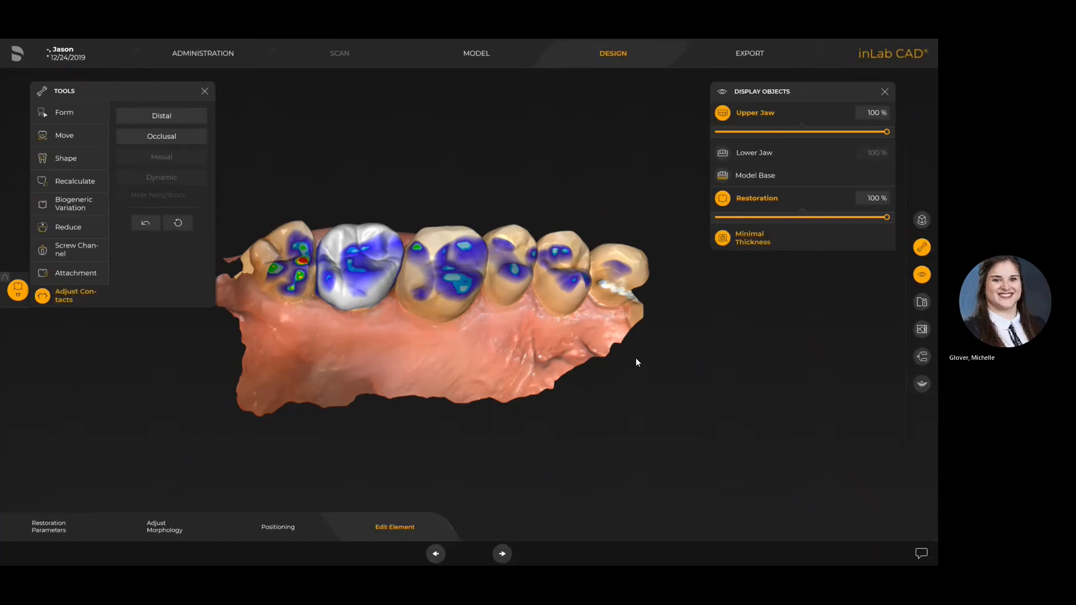
# Step: Hide the upper jaw and smooth the heavy proximal contact on one side of the crown with a 3.38 mm Smooth tool at 100 % strength
pyautogui.click(726, 118)
pyautogui.moveTo(478, 399); pyautogui.dragTo(379, 366, button='middle')
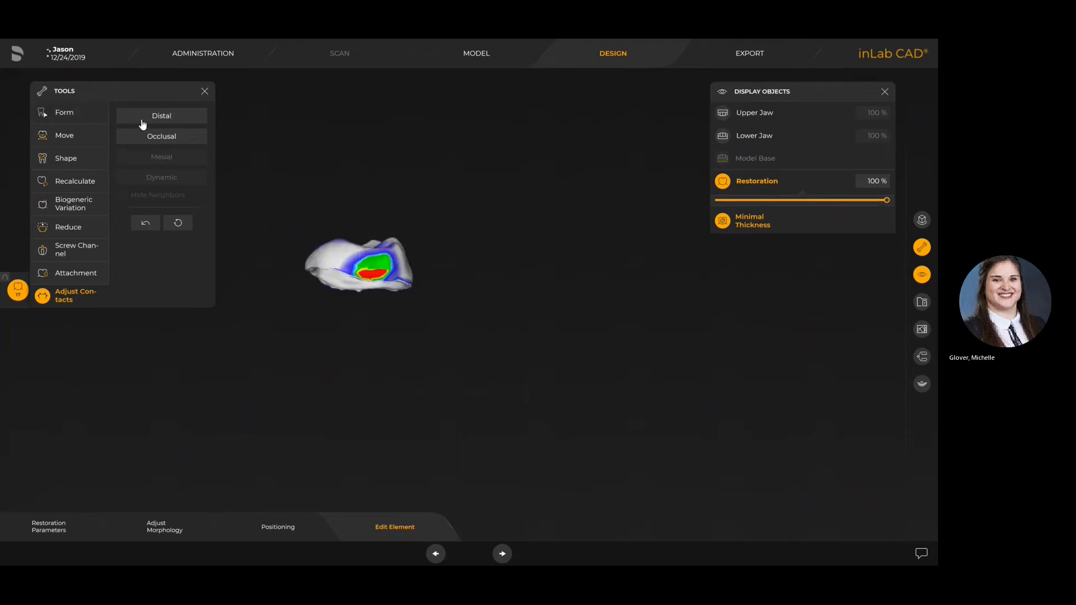
pyautogui.click(125, 141)
pyautogui.scroll(2, 391, 282)
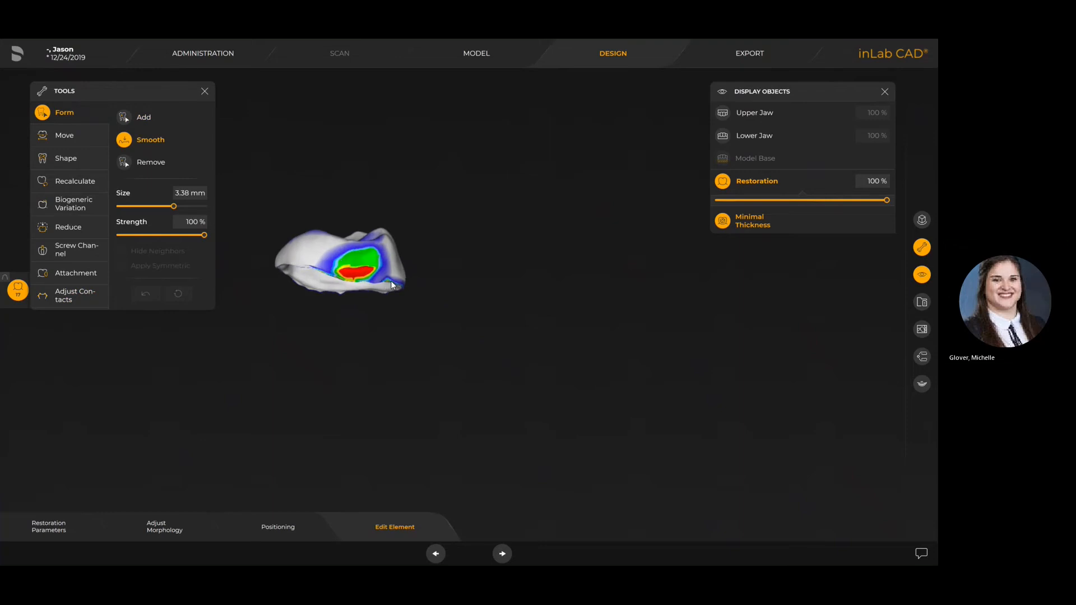
pyautogui.scroll(2, 391, 281)
pyautogui.moveTo(391, 280)
pyautogui.mouseDown(button='right')
pyautogui.moveTo(453, 268)
pyautogui.moveTo(644, 270)
pyautogui.mouseUp(button='right')
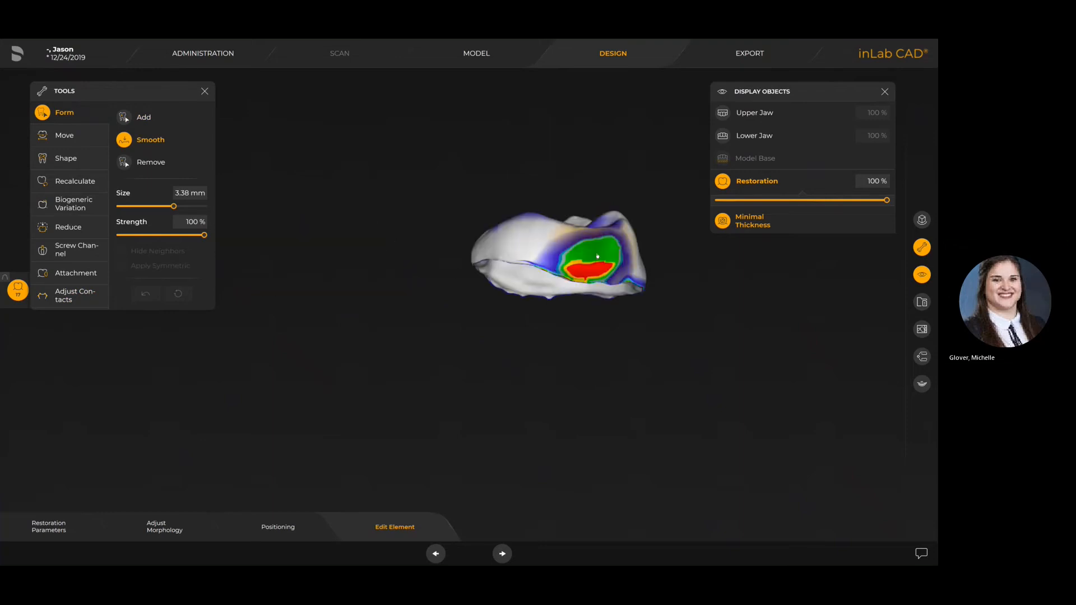
pyautogui.moveTo(597, 256); pyautogui.dragTo(599, 263)
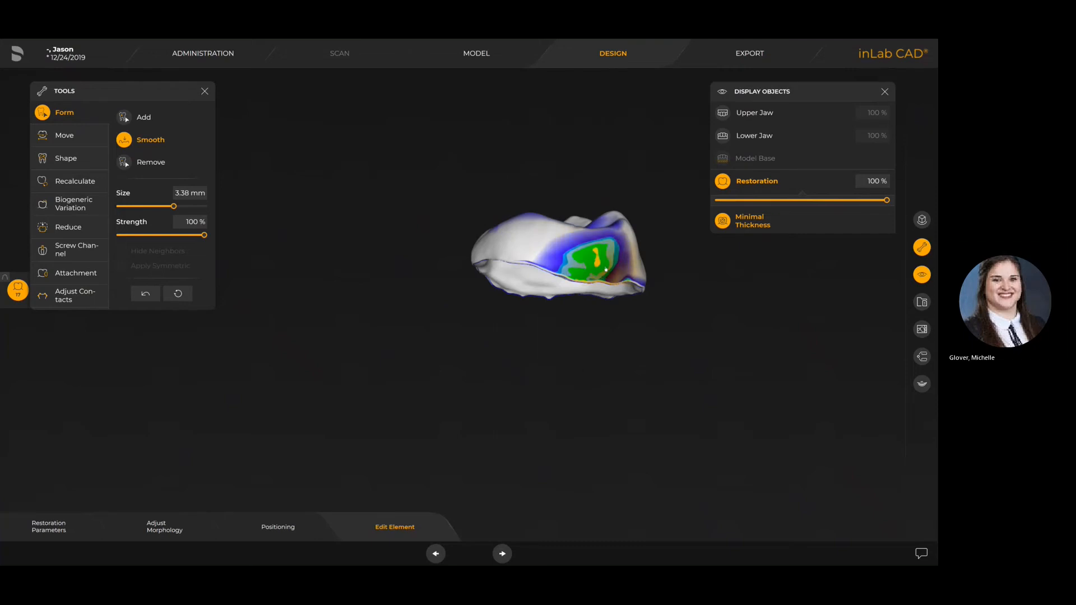
# Step: Smooth the proximal contact on the crown's opposite side and display the upper jaw again
pyautogui.moveTo(515, 355); pyautogui.dragTo(307, 250)
pyautogui.moveTo(574, 348); pyautogui.dragTo(509, 314)
pyautogui.moveTo(581, 269)
pyautogui.mouseDown()
pyautogui.moveTo(567, 271)
pyautogui.moveTo(585, 278)
pyautogui.mouseUp()
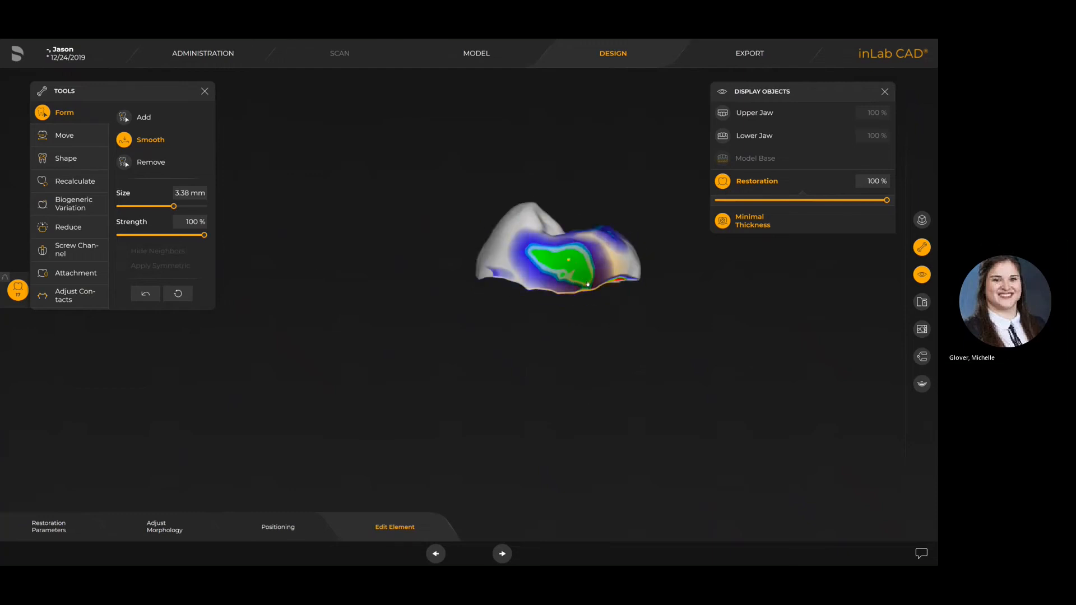
pyautogui.moveTo(418, 182); pyautogui.dragTo(438, 312)
pyautogui.moveTo(492, 387); pyautogui.dragTo(661, 347)
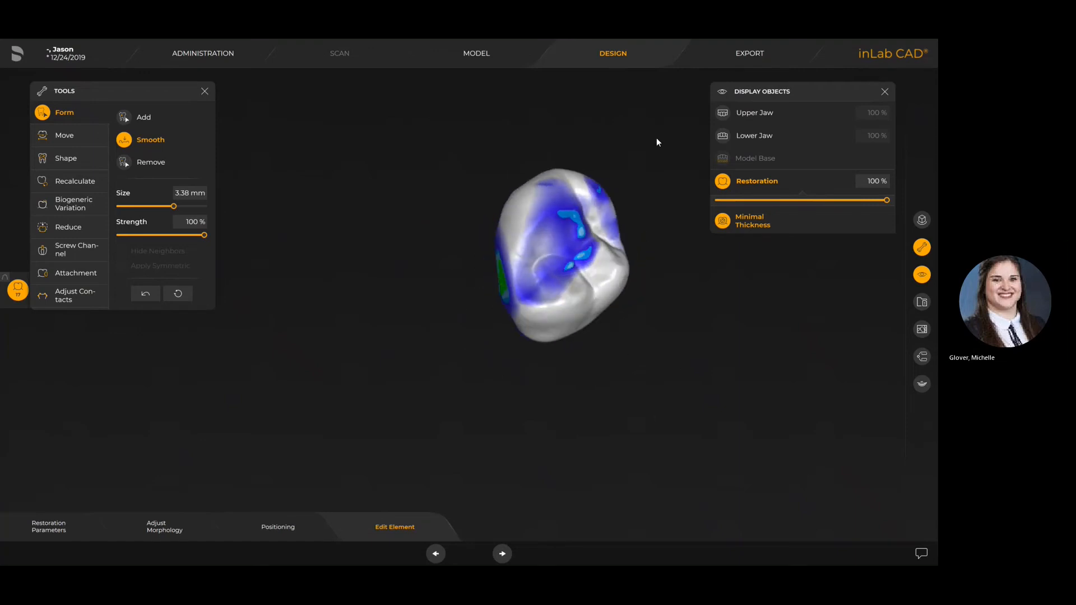
pyautogui.click(722, 113)
pyautogui.moveTo(593, 460); pyautogui.dragTo(379, 409)
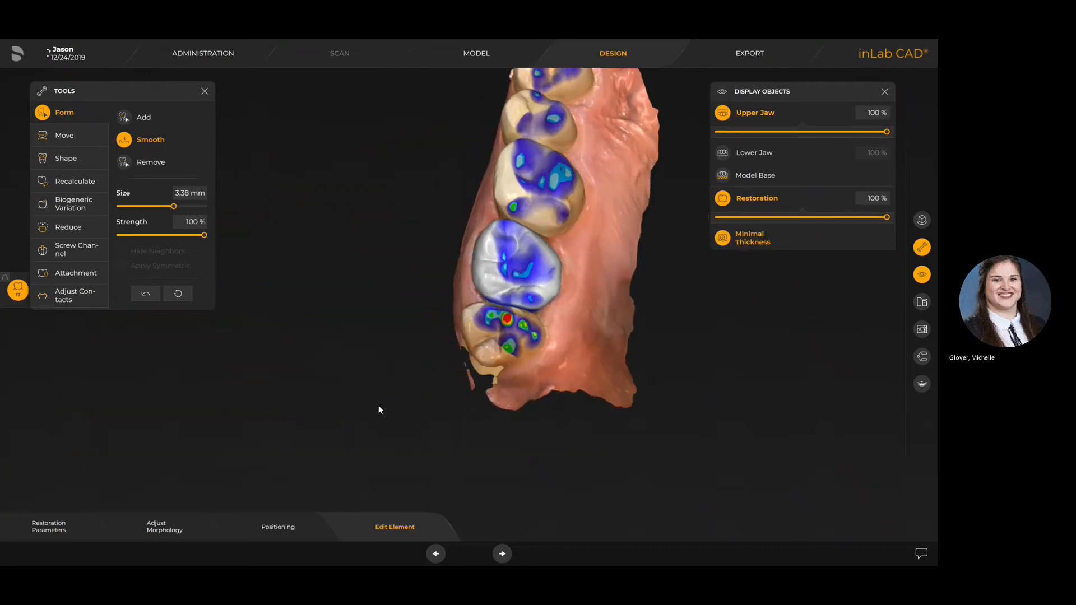
pyautogui.moveTo(525, 365)
pyautogui.mouseDown()
pyautogui.moveTo(552, 378)
pyautogui.moveTo(514, 368)
pyautogui.moveTo(525, 374)
pyautogui.mouseUp()
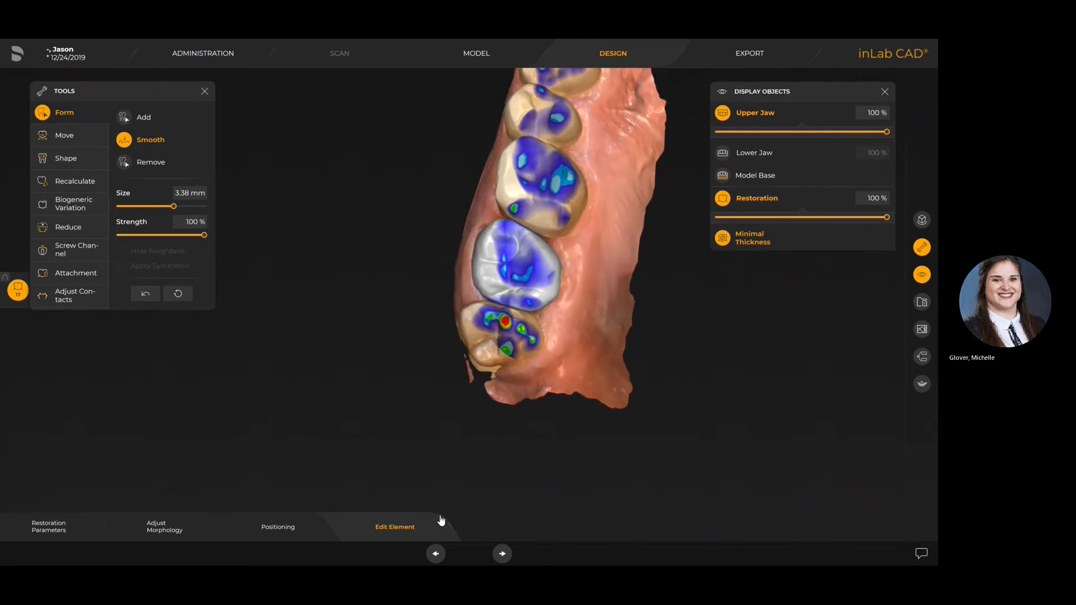
# Step: Review the virtual articulator's parameters and accept them with restorations included
pyautogui.click(922, 356)
pyautogui.click(828, 383)
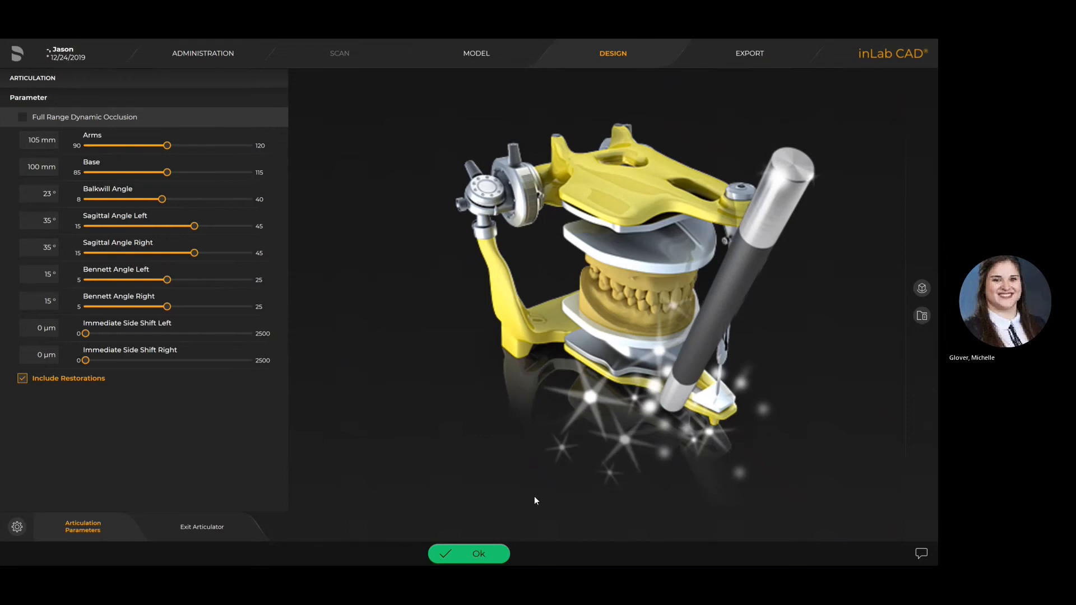
pyautogui.click(476, 556)
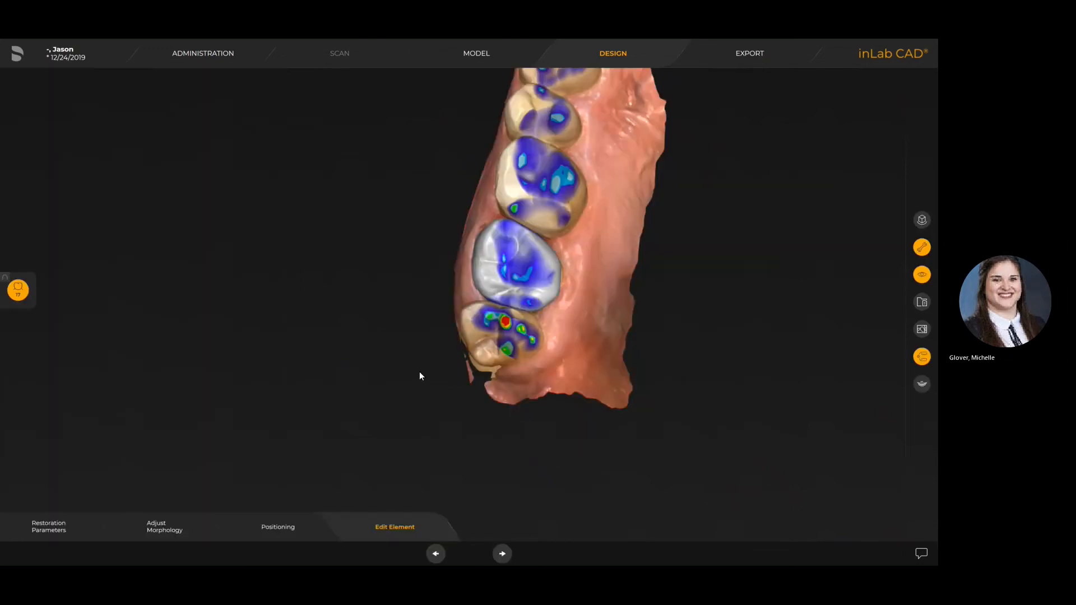
# Step: Display the Occlusal Compass and adjust the crown's dynamic contacts automatically
pyautogui.scroll(-3, 548, 327)
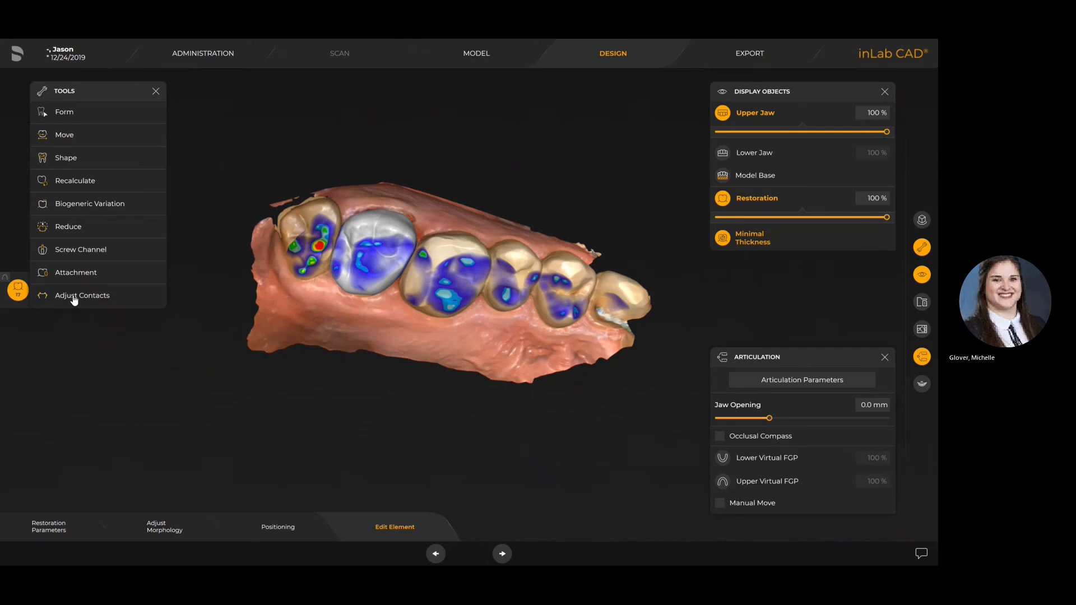
pyautogui.click(74, 296)
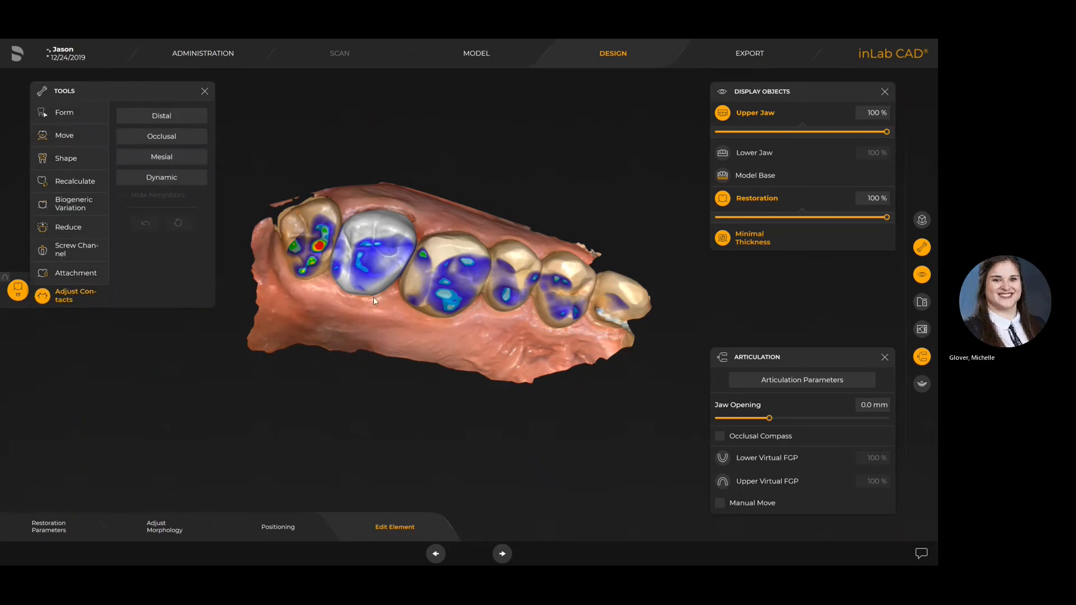
pyautogui.click(720, 436)
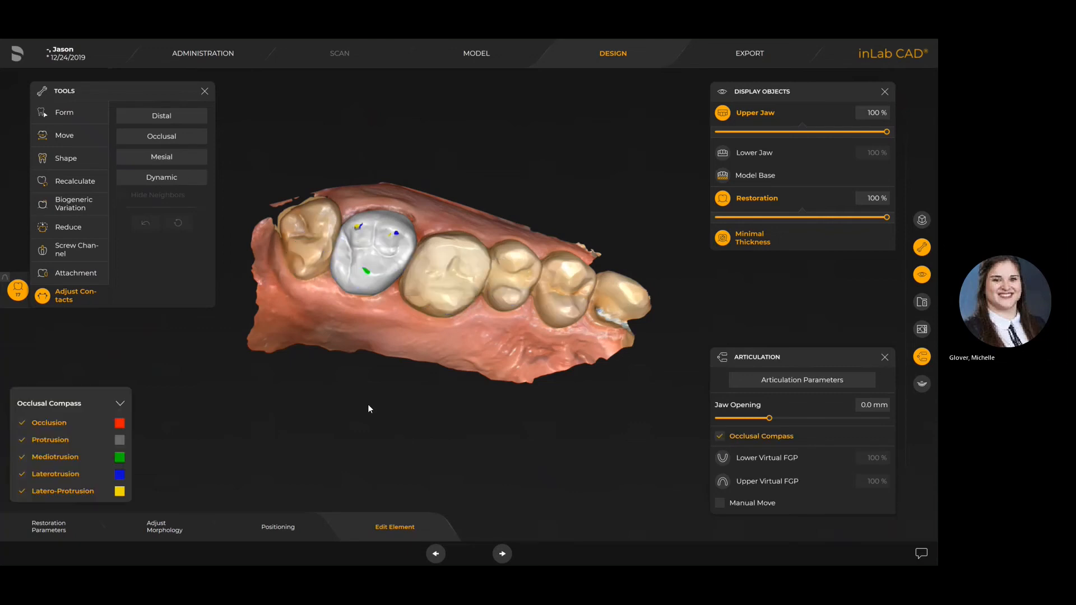
pyautogui.moveTo(360, 349); pyautogui.dragTo(384, 344, button='middle')
pyautogui.click(159, 178)
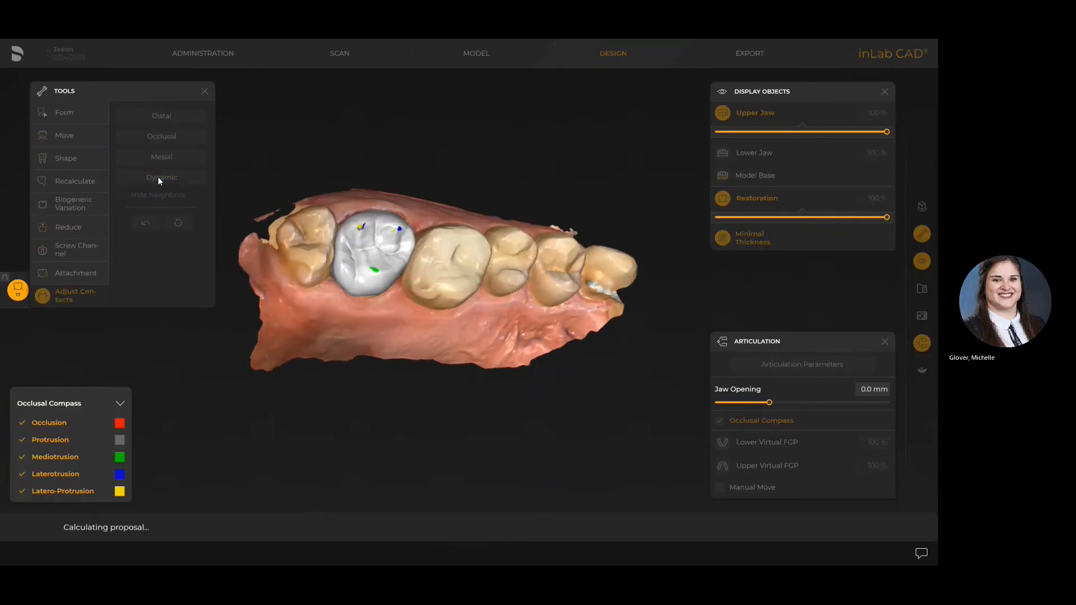
# Step: Smooth the dynamic contact marks on the crown's cusps with a 1.25 mm Smooth tool at 100 % strength
pyautogui.click(71, 115)
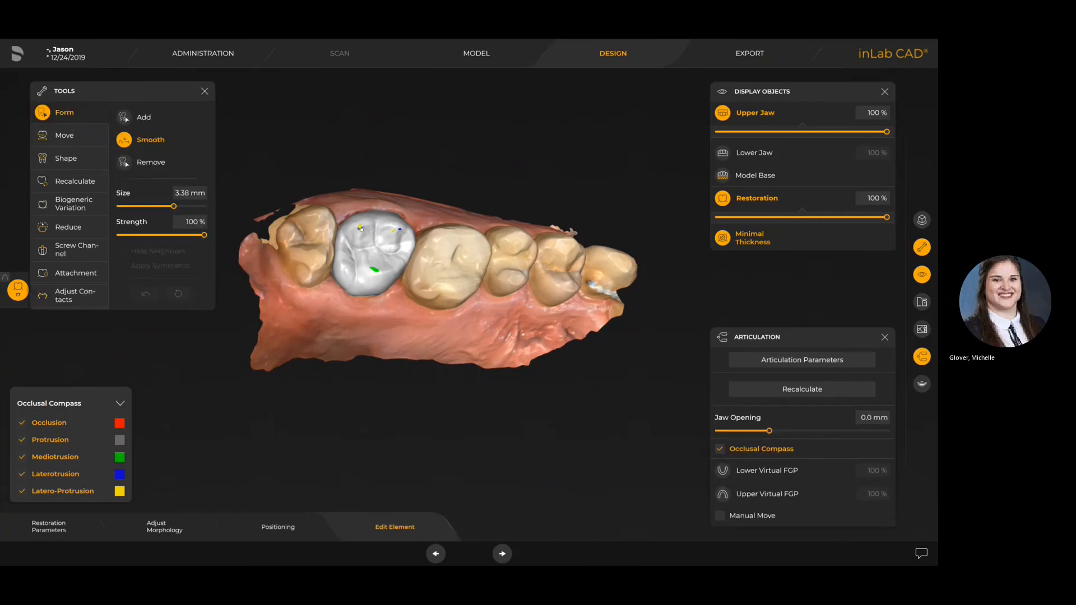
pyautogui.scroll(-5, 361, 225)
pyautogui.moveTo(388, 229); pyautogui.dragTo(400, 231)
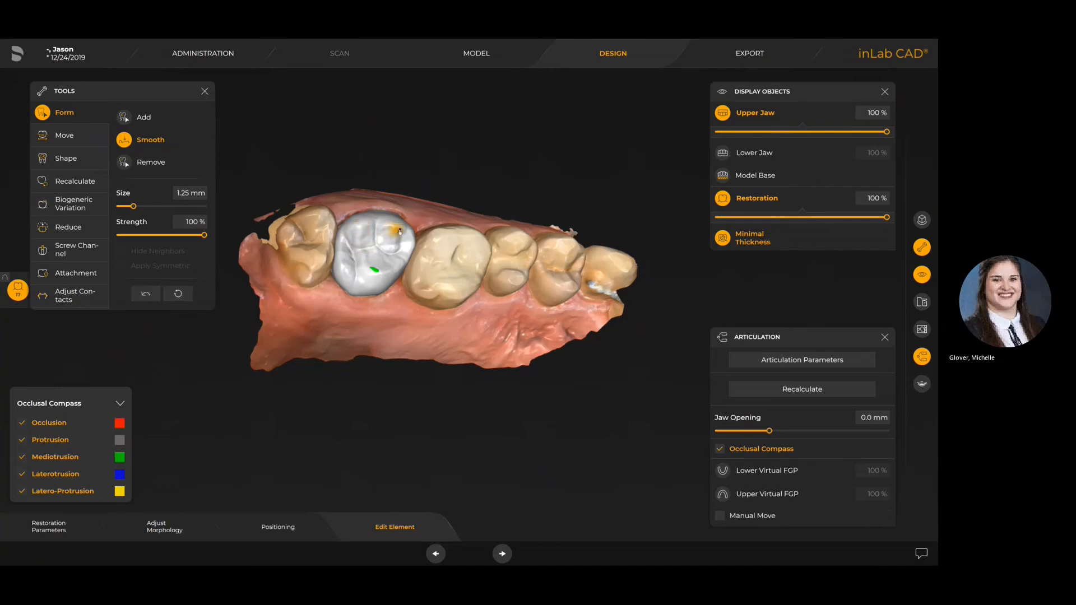
pyautogui.moveTo(369, 273); pyautogui.dragTo(375, 272)
# Step: Simulate jaw excursions with Manual Move, examine the crown's clearance from the side, and switch the simulation off
pyautogui.click(721, 516)
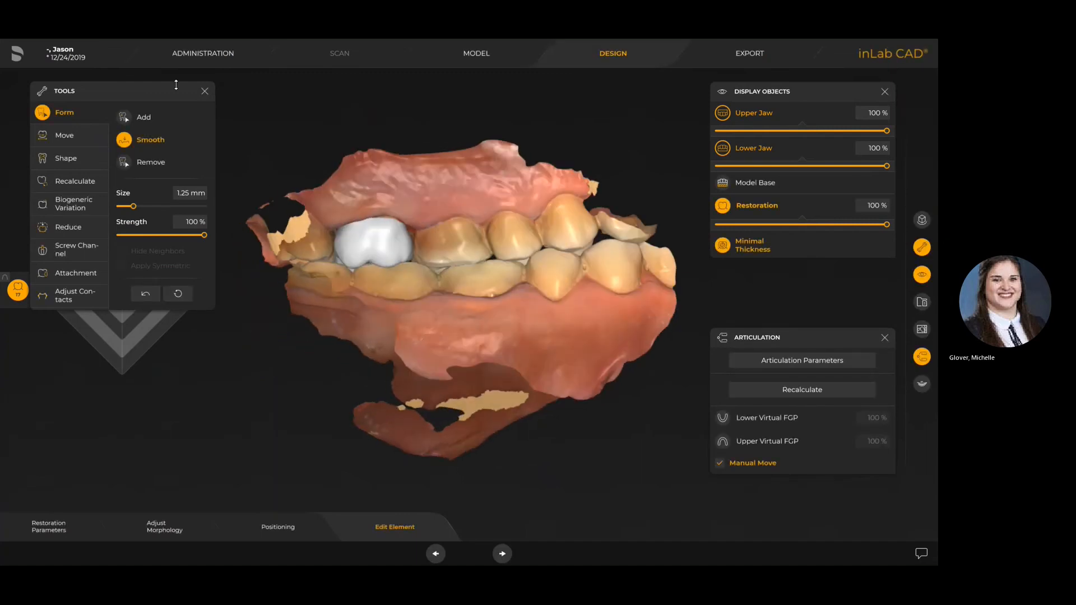
pyautogui.moveTo(158, 90); pyautogui.dragTo(134, 341)
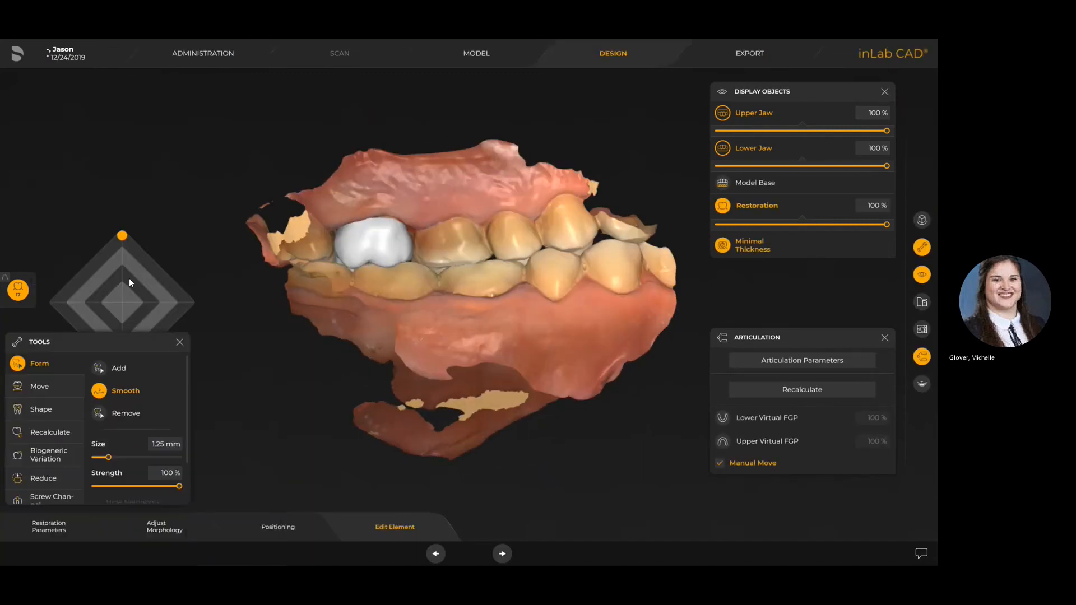
pyautogui.moveTo(119, 238); pyautogui.dragTo(185, 247)
pyautogui.moveTo(360, 277); pyautogui.dragTo(281, 268)
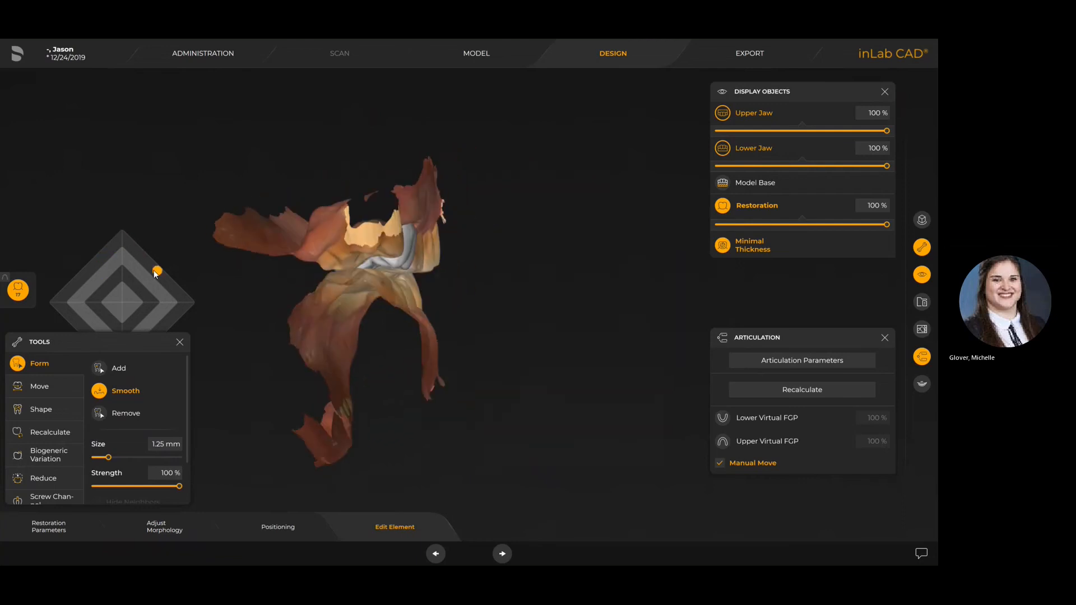
pyautogui.moveTo(156, 272); pyautogui.dragTo(180, 307)
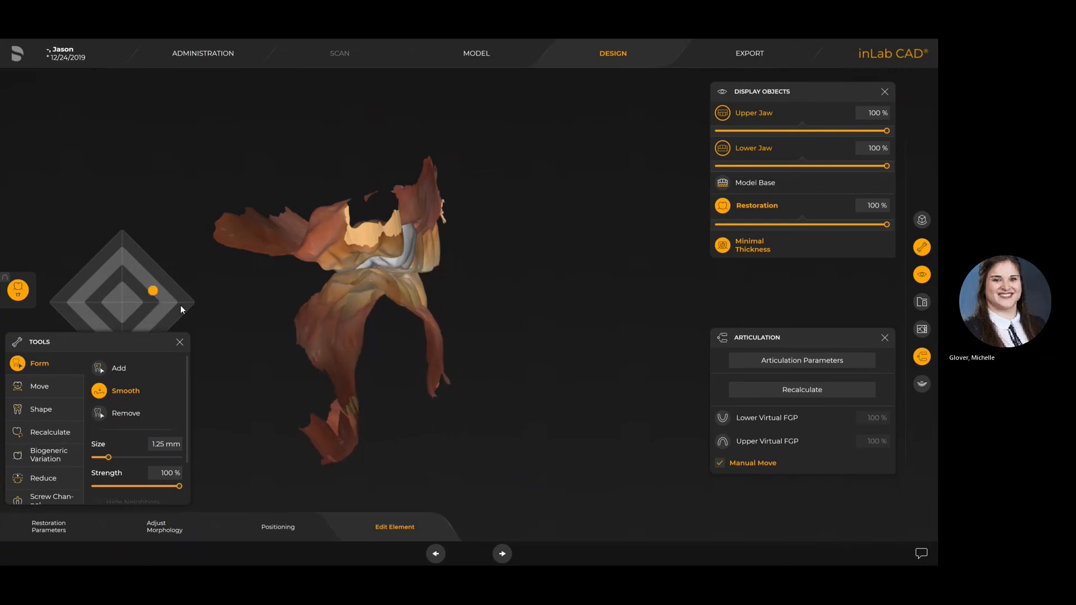
pyautogui.click(721, 465)
pyautogui.moveTo(130, 339); pyautogui.dragTo(206, 139)
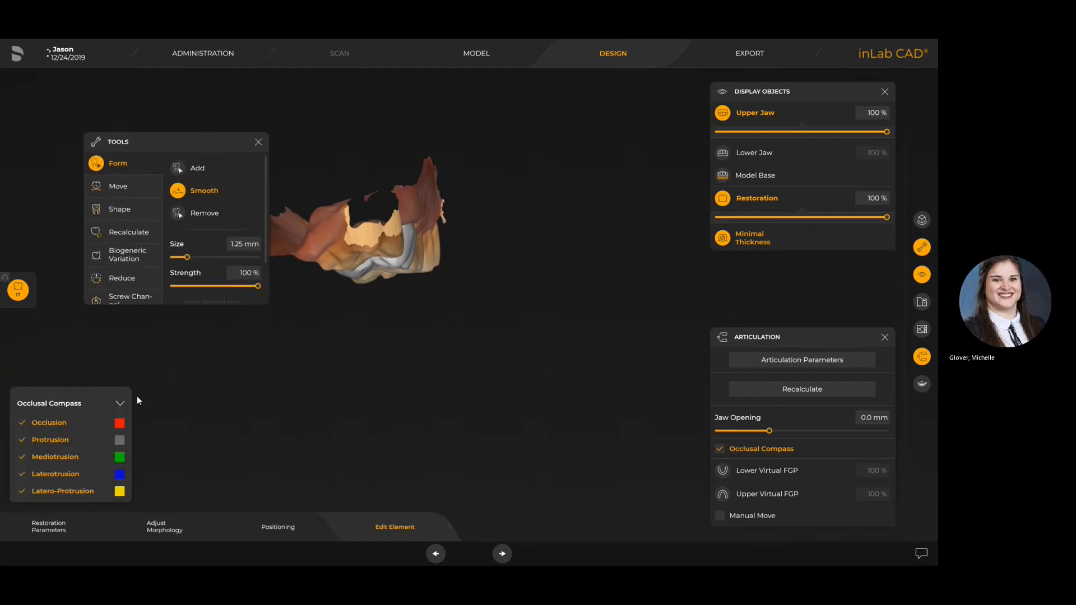
# Step: Turn off the Occlusal Compass, close the articulation settings and check the crown from the occlusal side
pyautogui.click(719, 449)
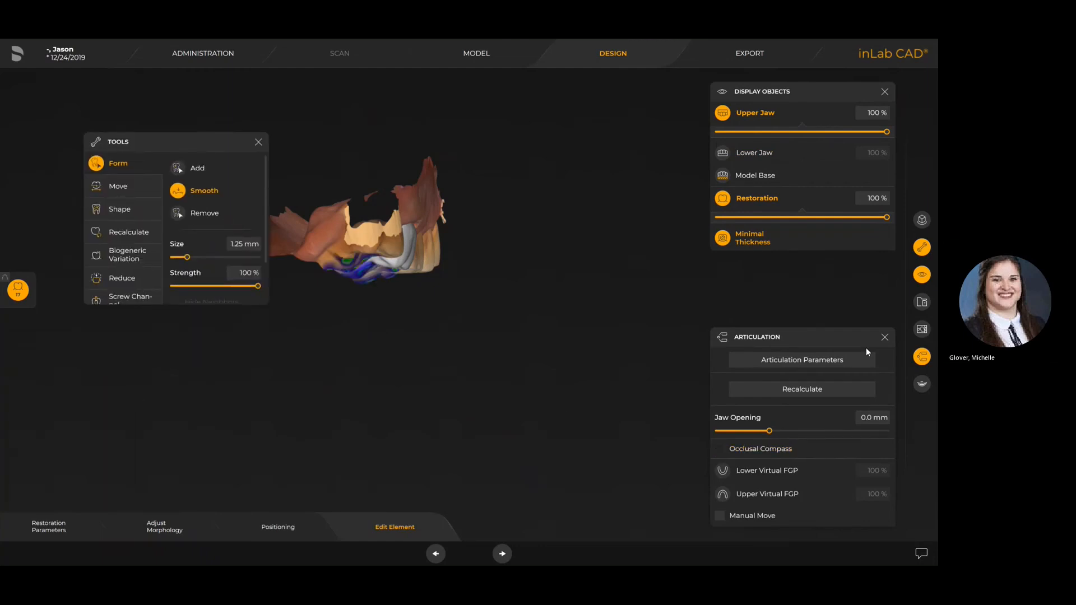
pyautogui.click(884, 338)
pyautogui.moveTo(475, 366); pyautogui.dragTo(490, 445)
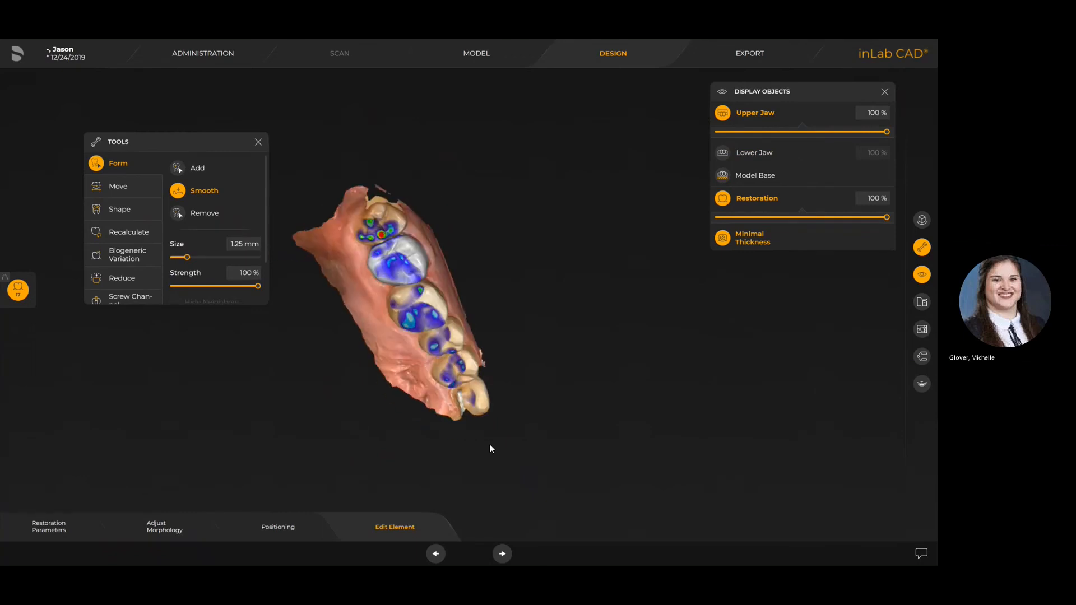
# Step: Finish the design, inspect the calculated crown preview and export the restoration to inLab CAM
pyautogui.click(502, 554)
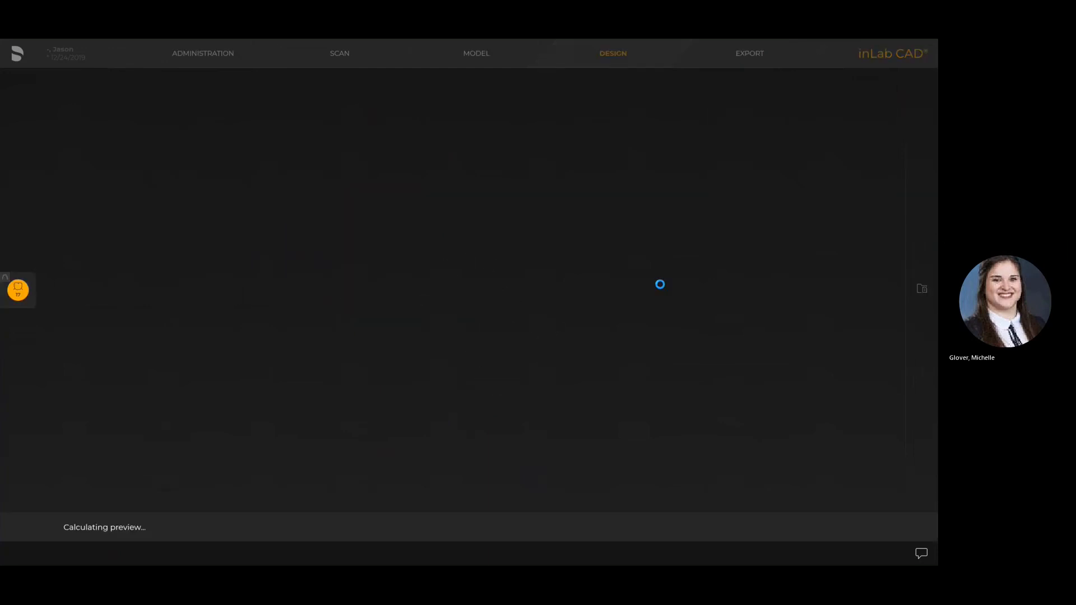
pyautogui.moveTo(533, 111); pyautogui.dragTo(563, 212, button='middle')
pyautogui.moveTo(563, 212); pyautogui.dragTo(593, 197)
pyautogui.scroll(-3, 593, 197)
pyautogui.moveTo(637, 260); pyautogui.dragTo(602, 277)
pyautogui.click(759, 113)
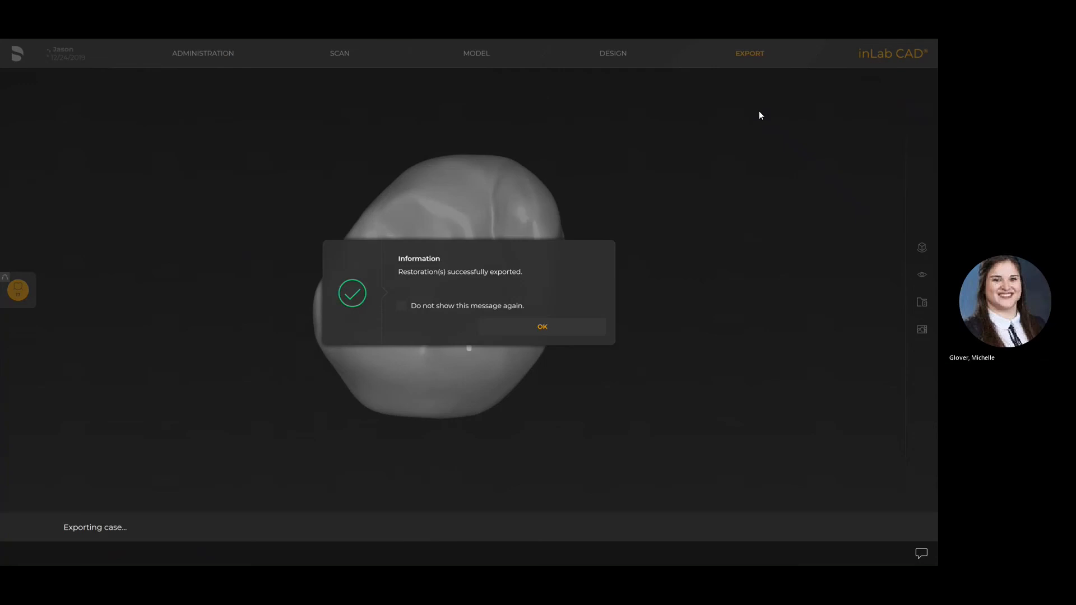
pyautogui.click(556, 330)
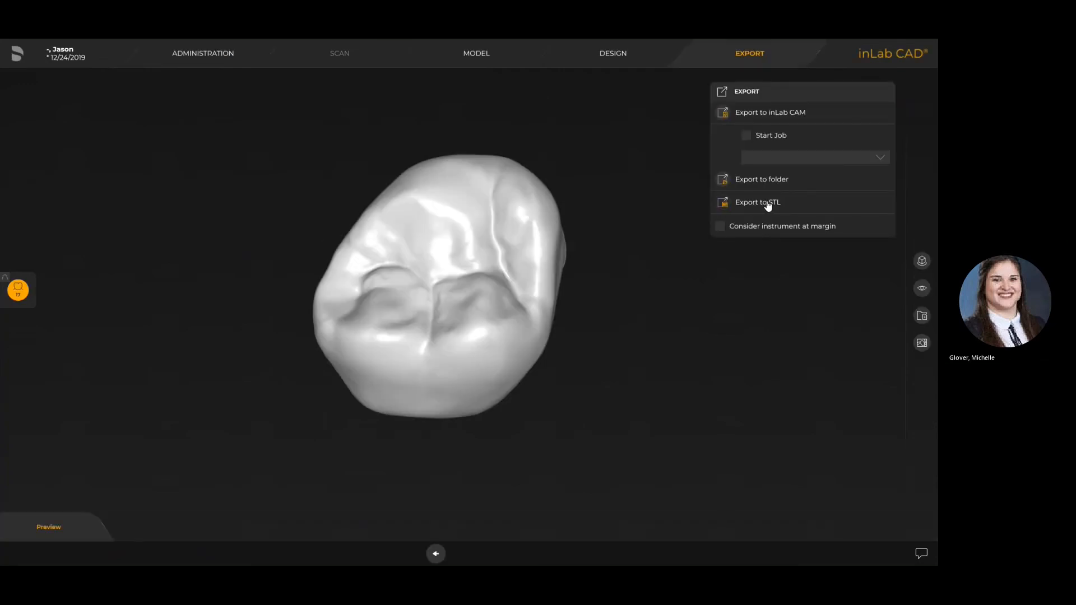
# Step: Review the STL export option for the crown and cancel without saving a file
pyautogui.click(767, 204)
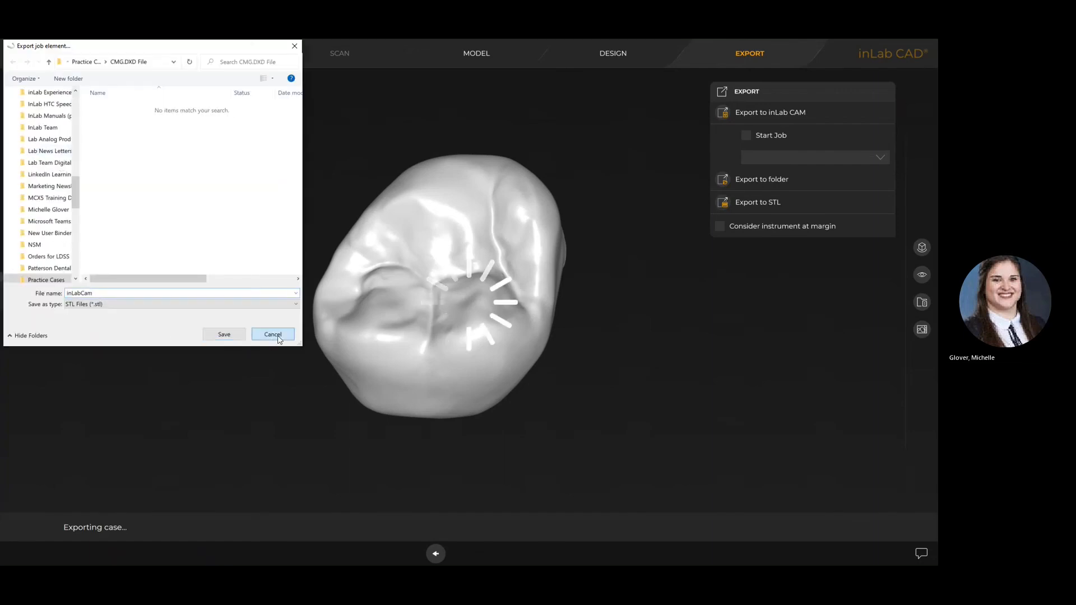
pyautogui.click(273, 334)
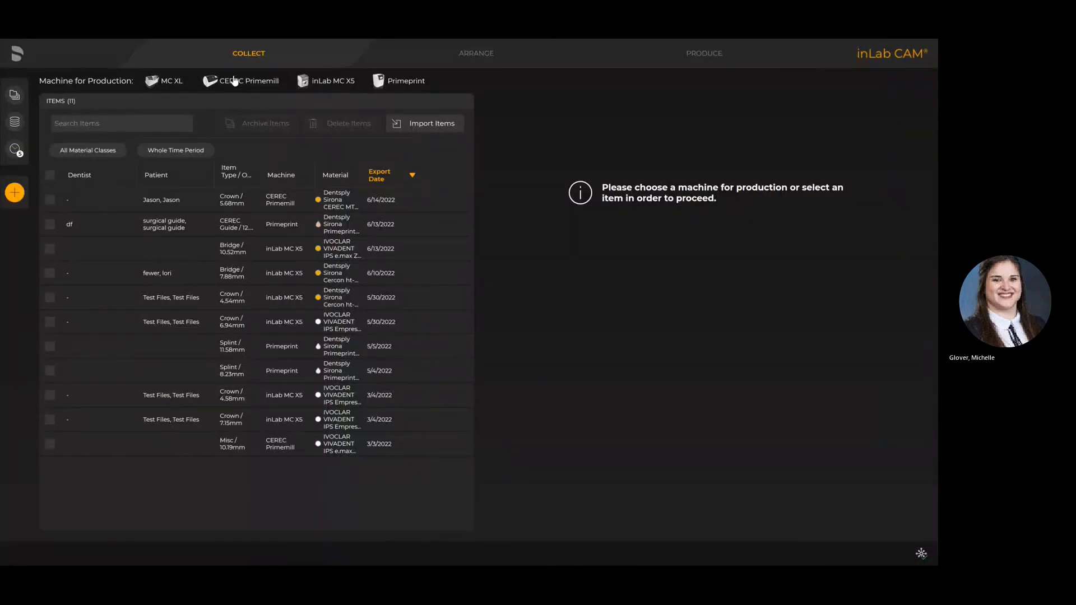
# Step: In inLab CAM, choose CEREC Primemill for production, select the exported 5.68 mm crown and continue to the production preview
pyautogui.click(233, 84)
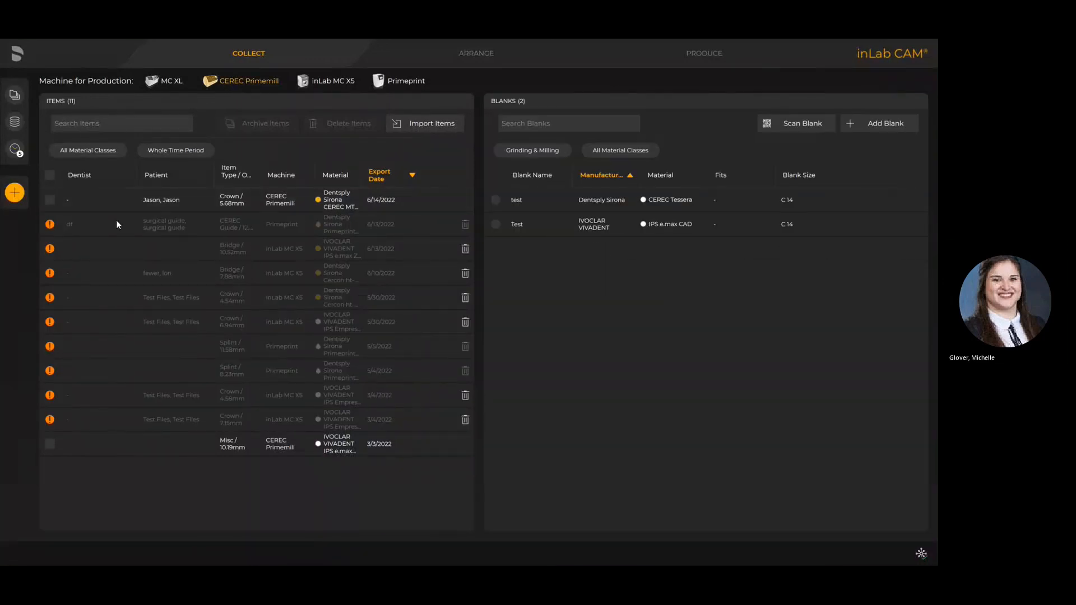
pyautogui.click(50, 200)
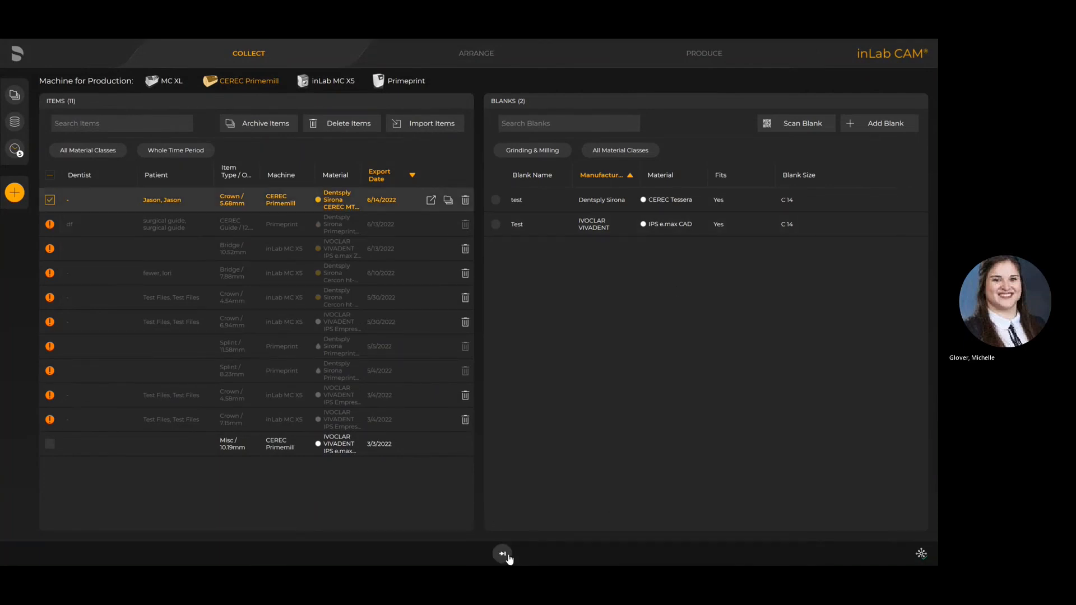
pyautogui.click(502, 553)
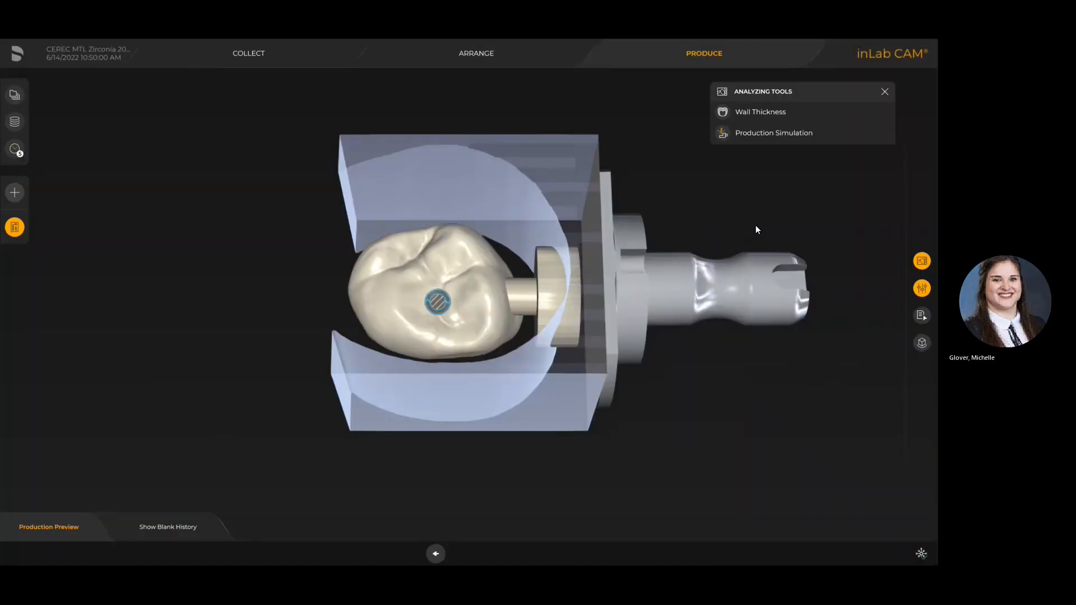
# Step: Turn on Production Simulation, open the production options beside the crown and inspect the simulated milling result
pyautogui.moveTo(528, 446); pyautogui.dragTo(689, 276)
pyautogui.click(724, 133)
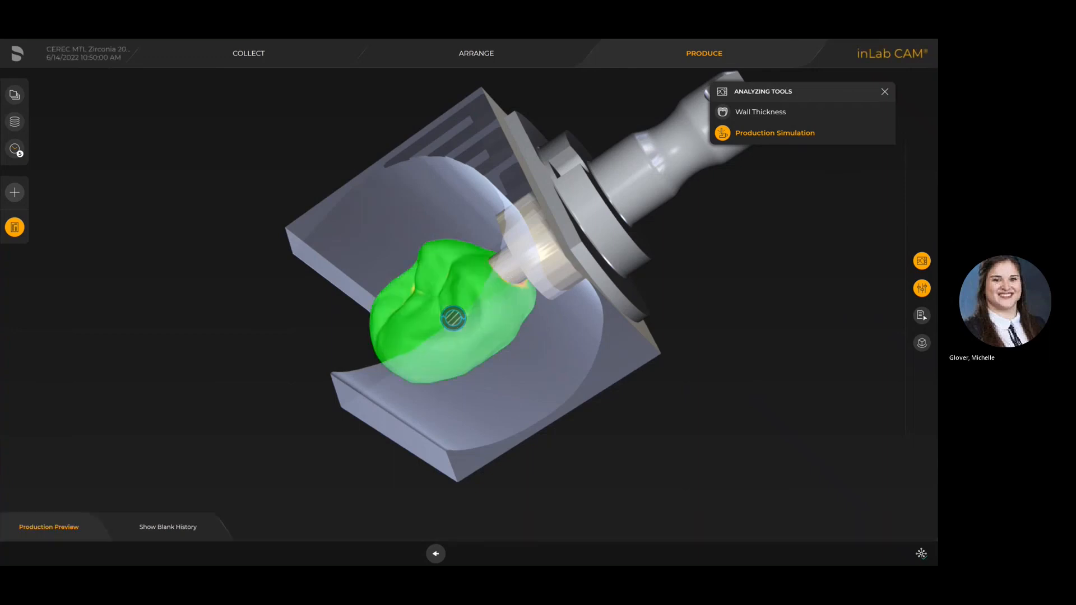
pyautogui.click(921, 288)
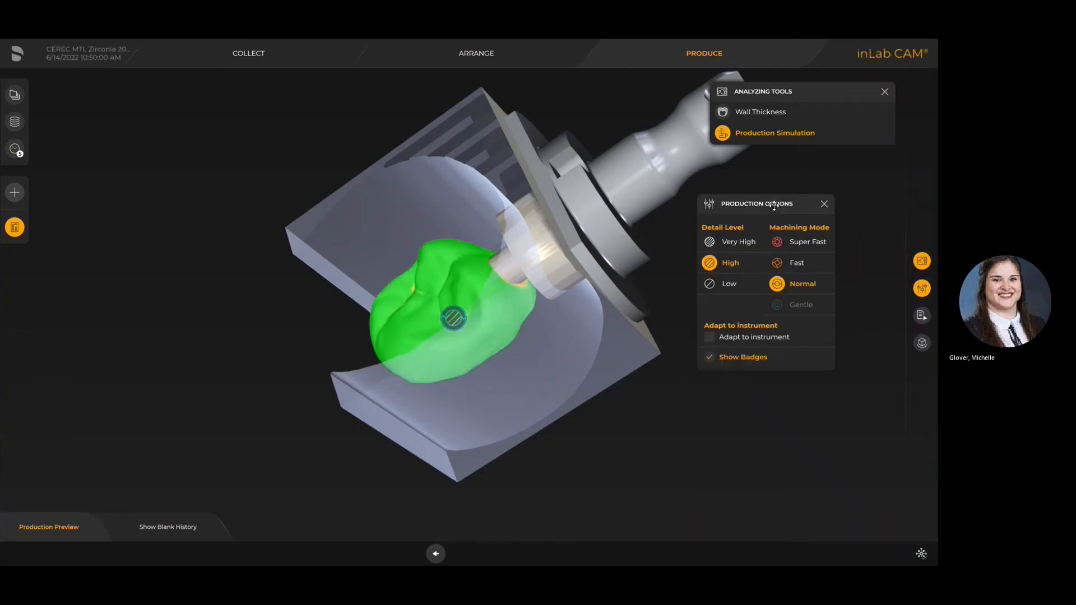
pyautogui.moveTo(776, 199); pyautogui.dragTo(804, 197)
pyautogui.moveTo(630, 358); pyautogui.dragTo(666, 422)
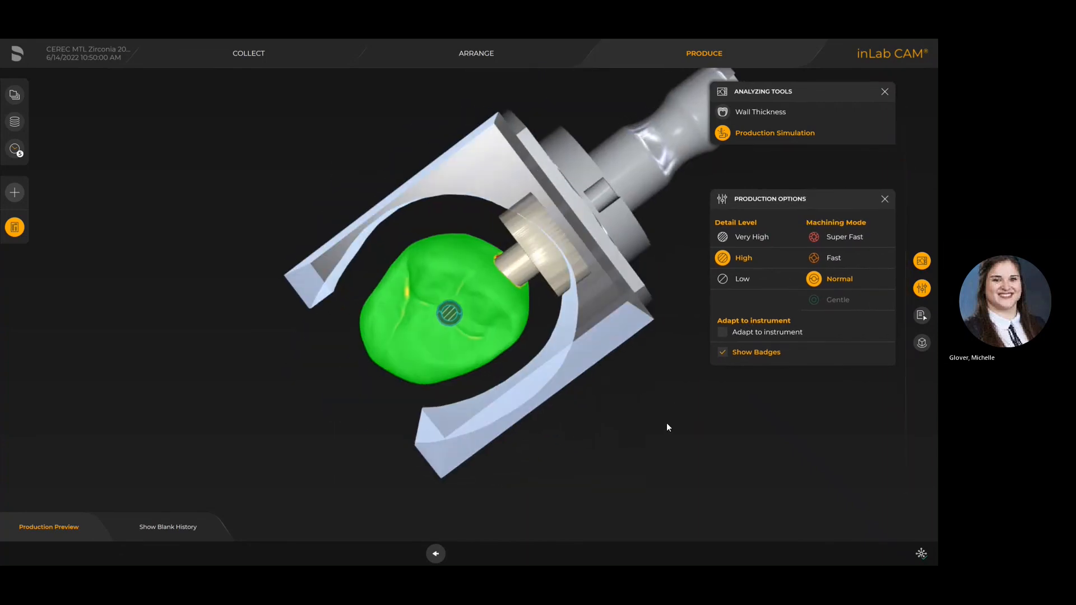
# Step: Set the detail level to Very High and inspect the updated milling simulation on the crown and block
pyautogui.click(722, 237)
pyautogui.moveTo(547, 385); pyautogui.dragTo(677, 338)
pyautogui.moveTo(490, 200)
pyautogui.mouseDown()
pyautogui.moveTo(492, 159)
pyautogui.moveTo(512, 166)
pyautogui.moveTo(499, 182)
pyautogui.mouseUp()
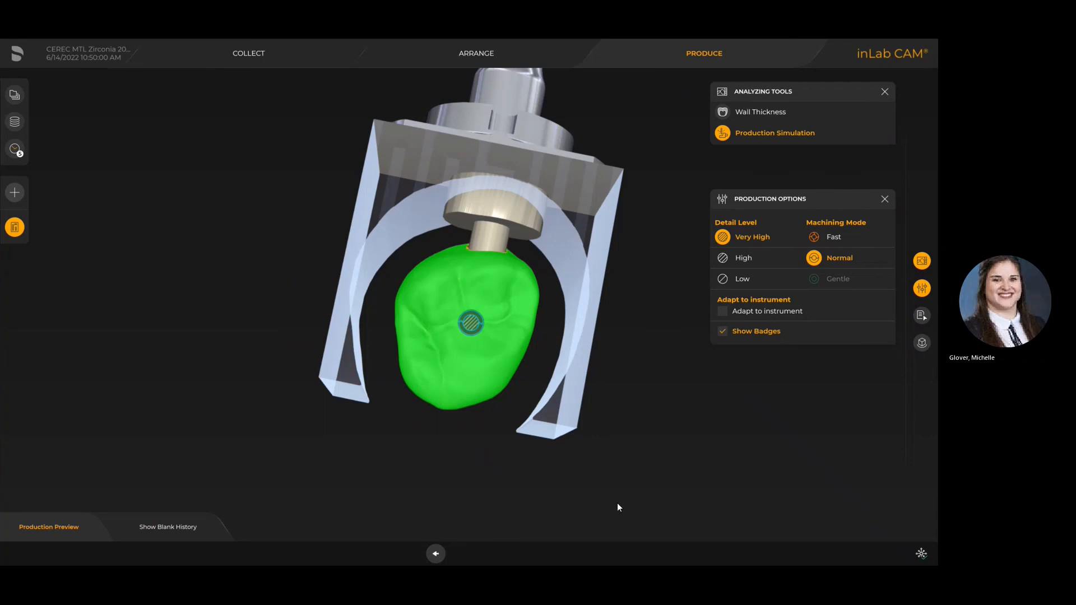
pyautogui.scroll(-3, 575, 342)
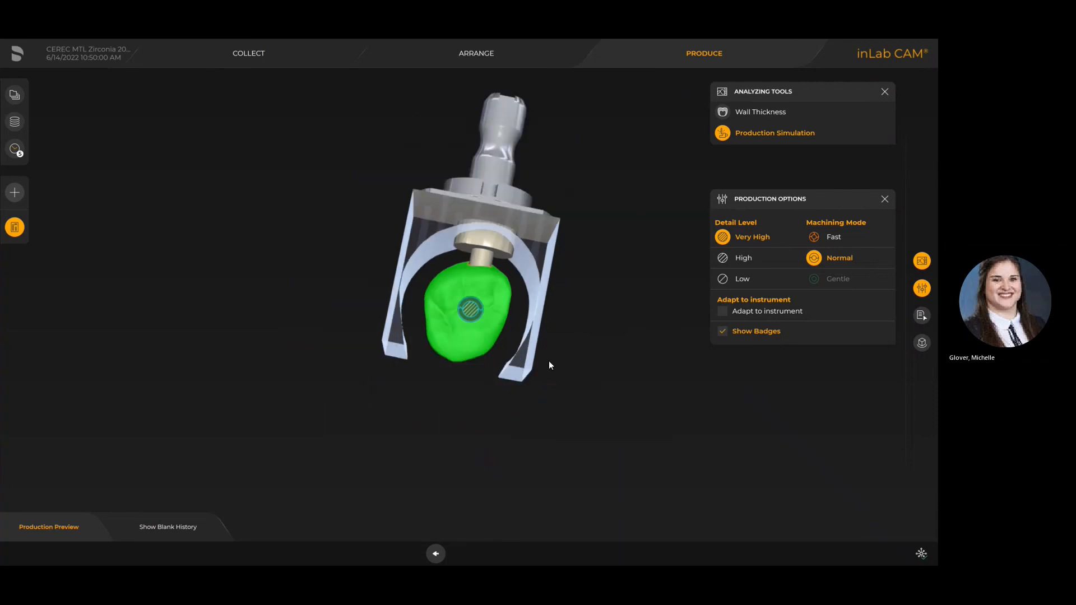
# Step: Go back to sprue positioning and move the thinned sprue's attachment point on the crown
pyautogui.click(486, 62)
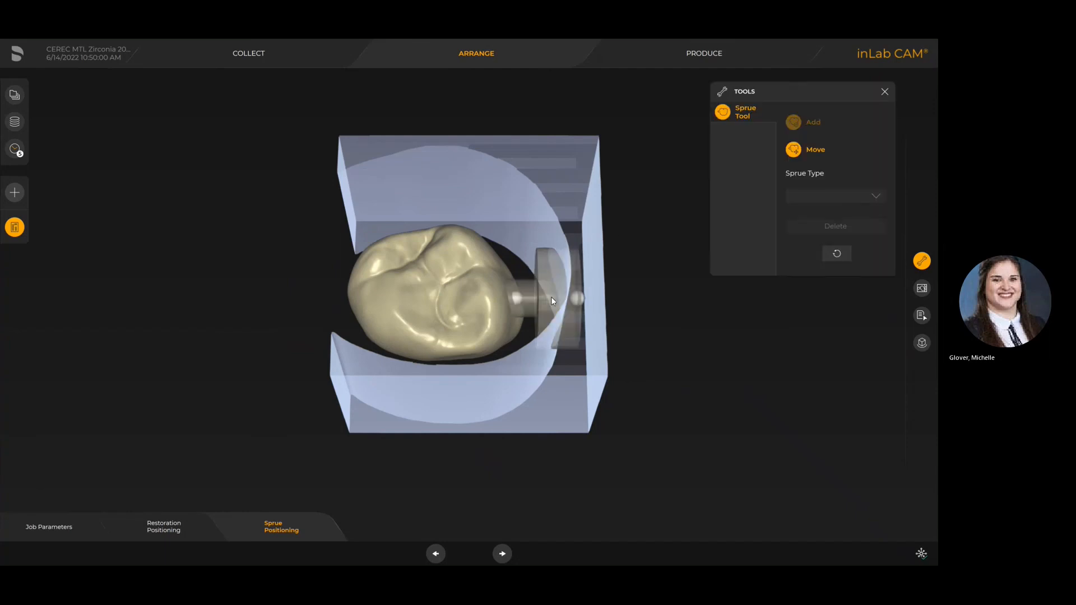
pyautogui.moveTo(550, 297); pyautogui.dragTo(487, 383)
pyautogui.moveTo(333, 311); pyautogui.dragTo(570, 291)
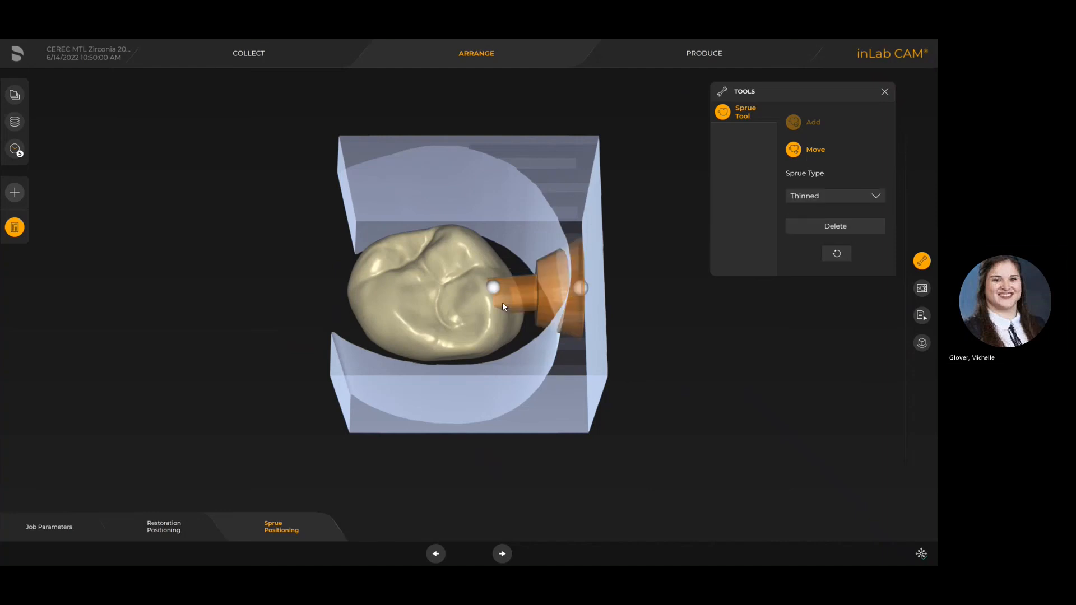
# Step: Reorient the crown within the block in restoration positioning, check its sprue placement and continue to the production preview
pyautogui.click(155, 531)
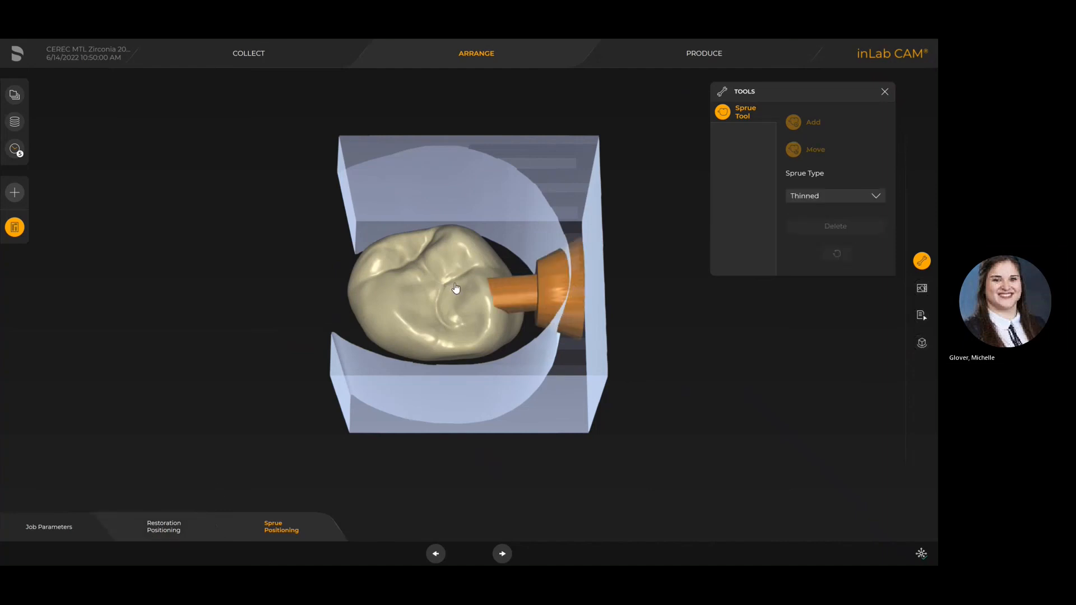
pyautogui.click(532, 334)
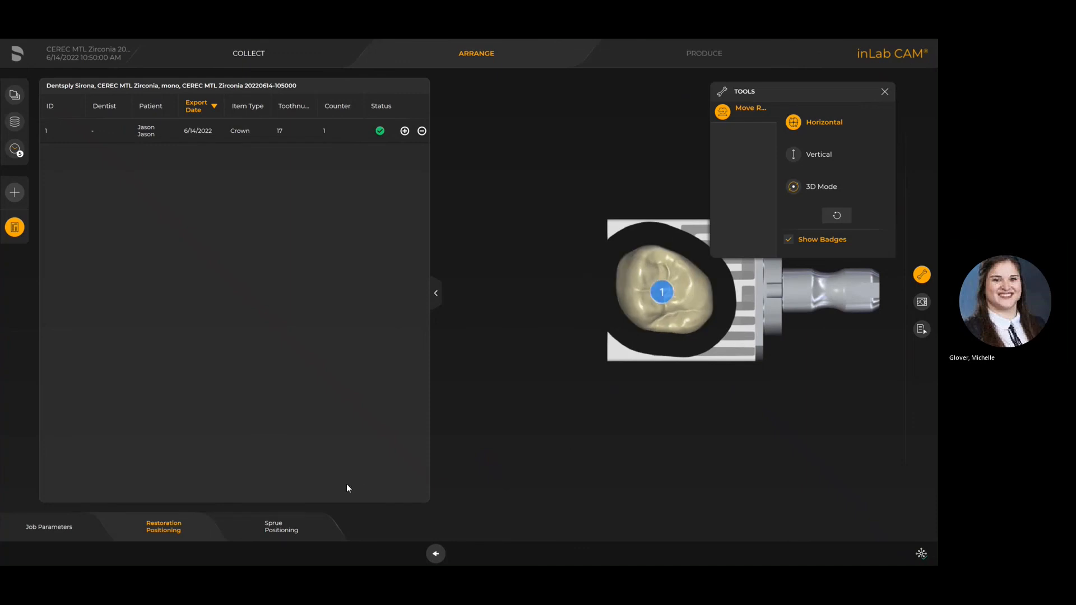
pyautogui.click(290, 534)
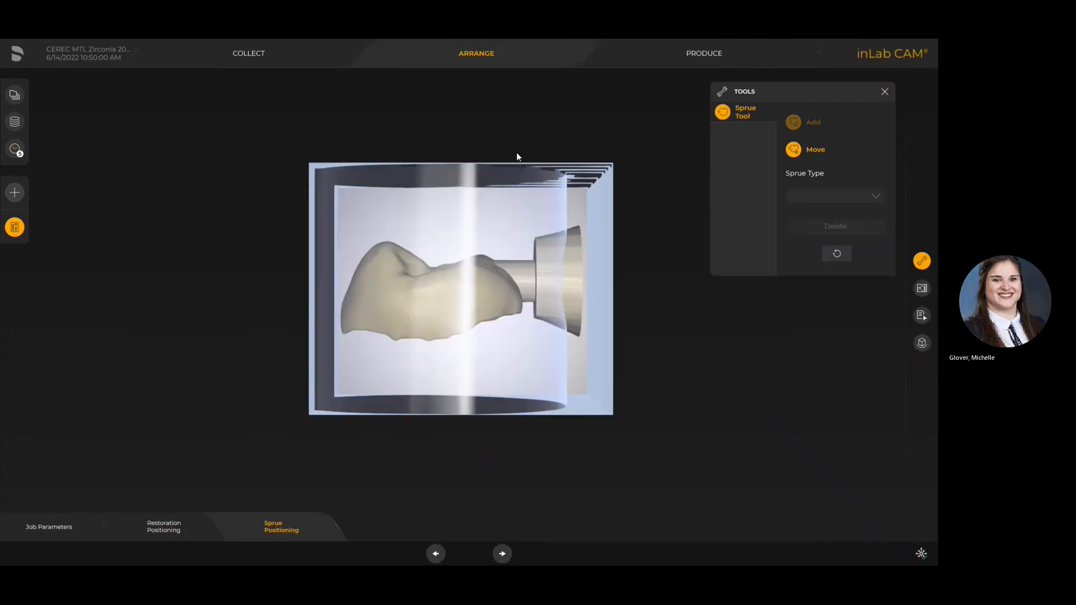
pyautogui.moveTo(516, 153); pyautogui.dragTo(518, 395)
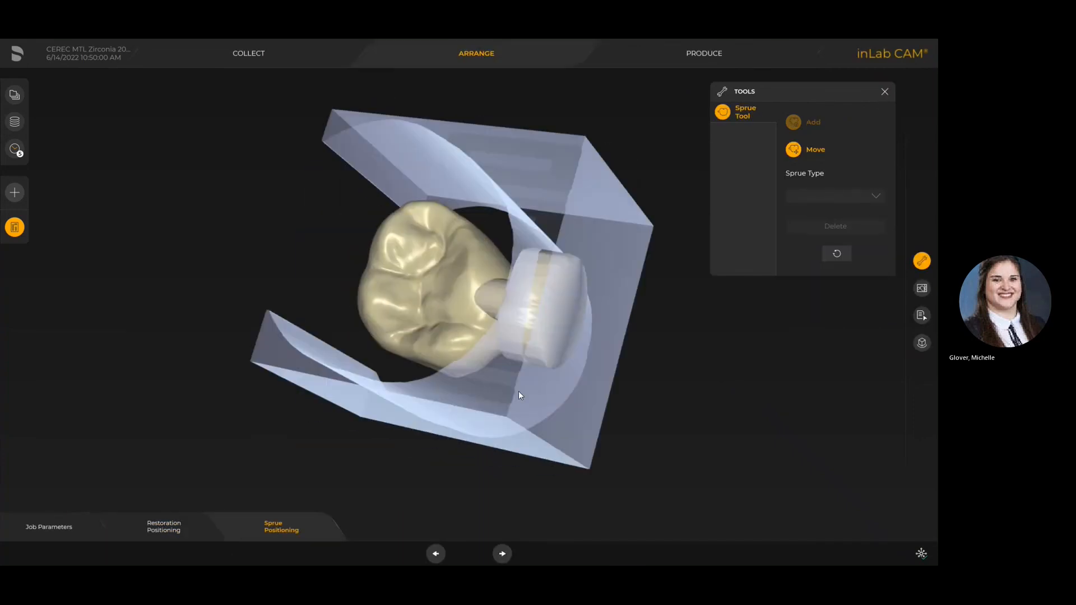
pyautogui.click(506, 555)
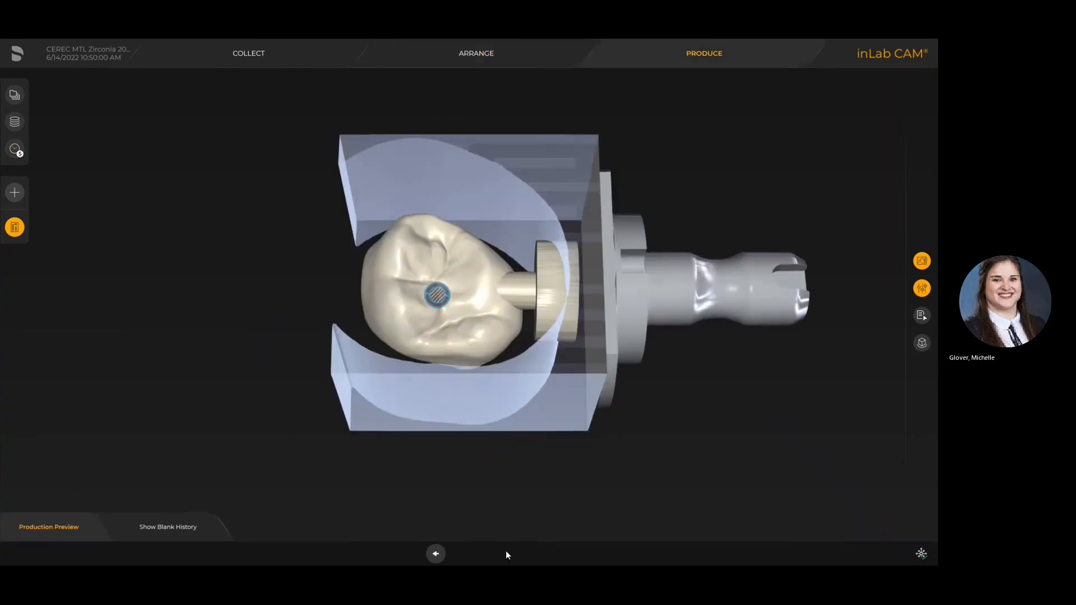